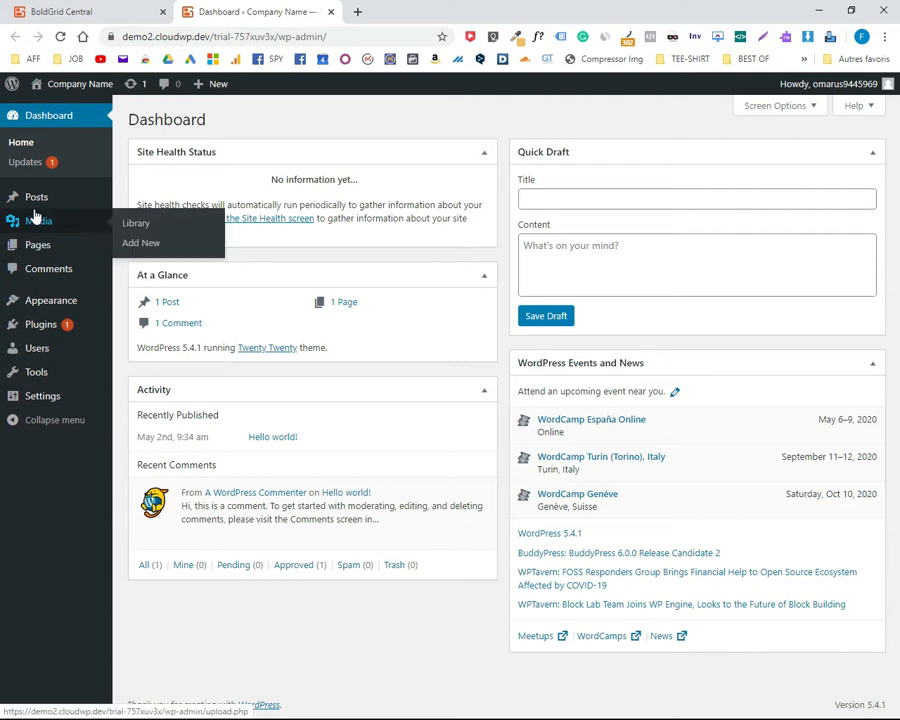
Search the theme directory for "ocean wp", then install and activate the OceanWP theme
mouse_move(45, 309)
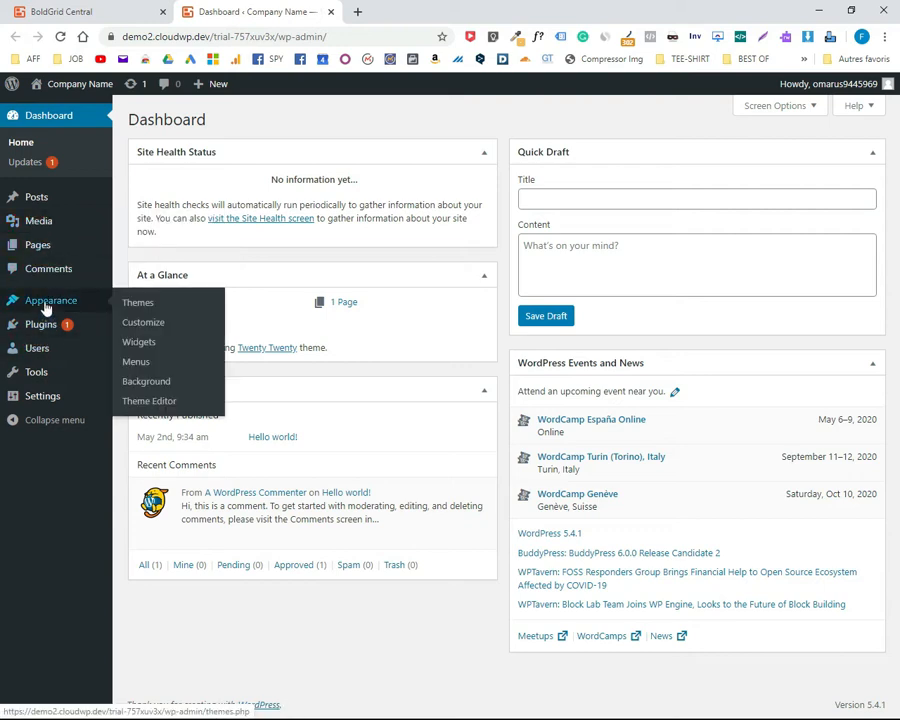
click(138, 305)
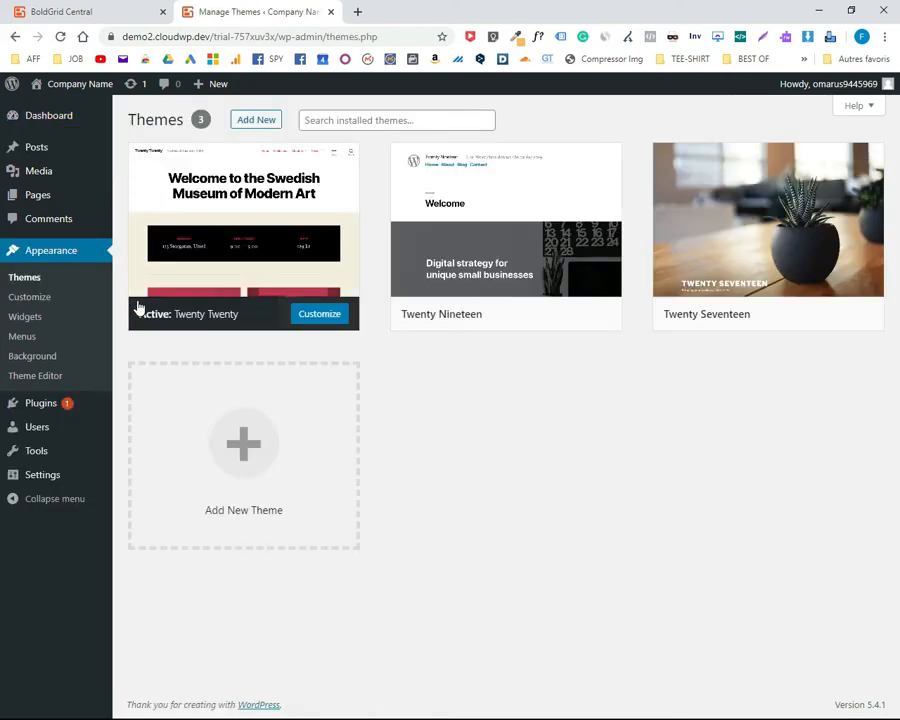
click(256, 121)
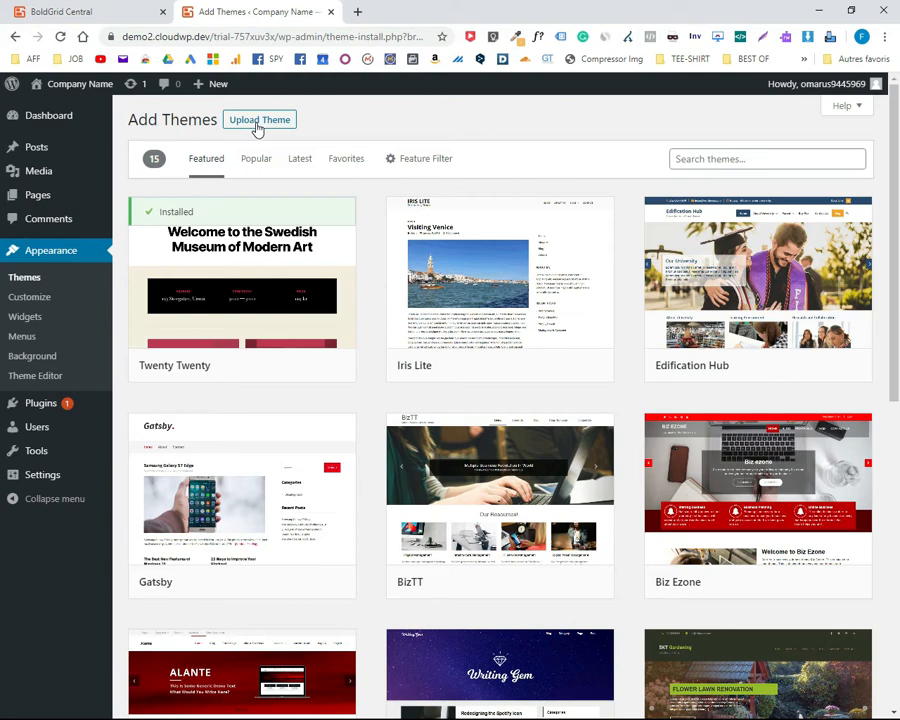
click(705, 159)
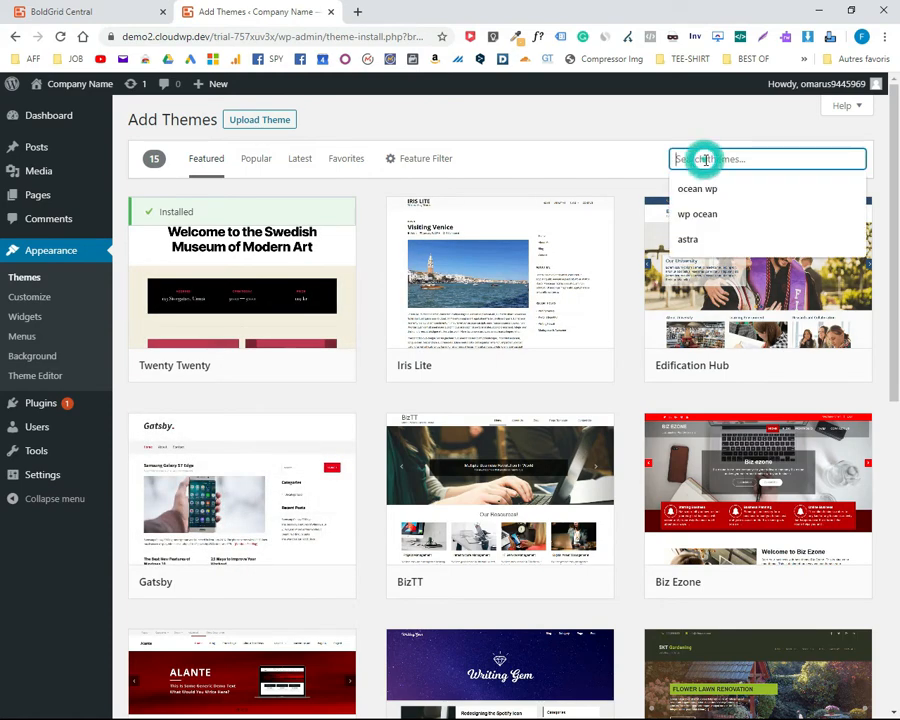
click(714, 191)
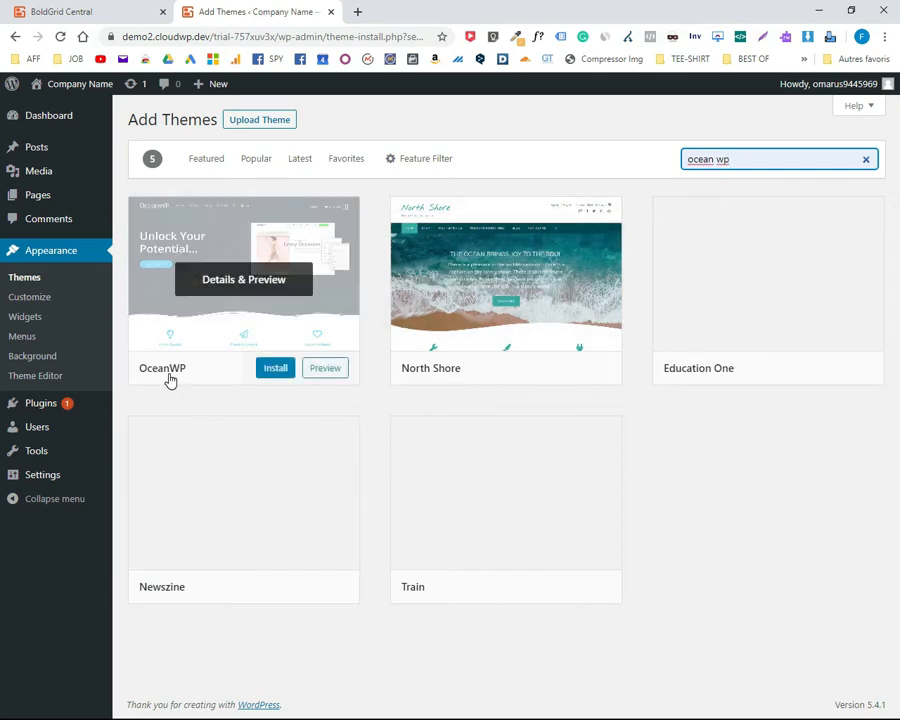
click(275, 372)
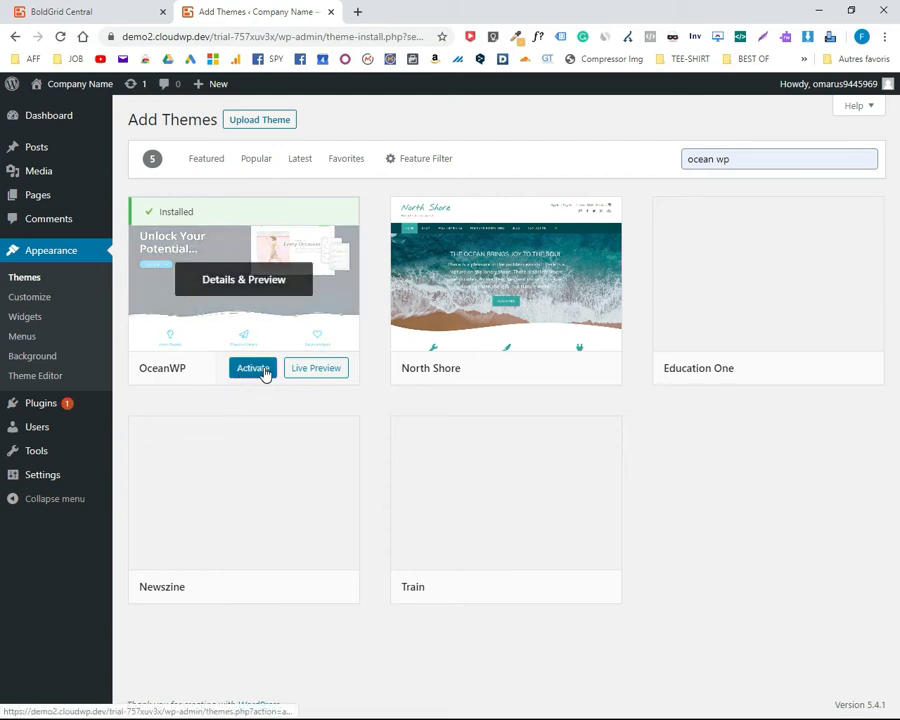
click(245, 372)
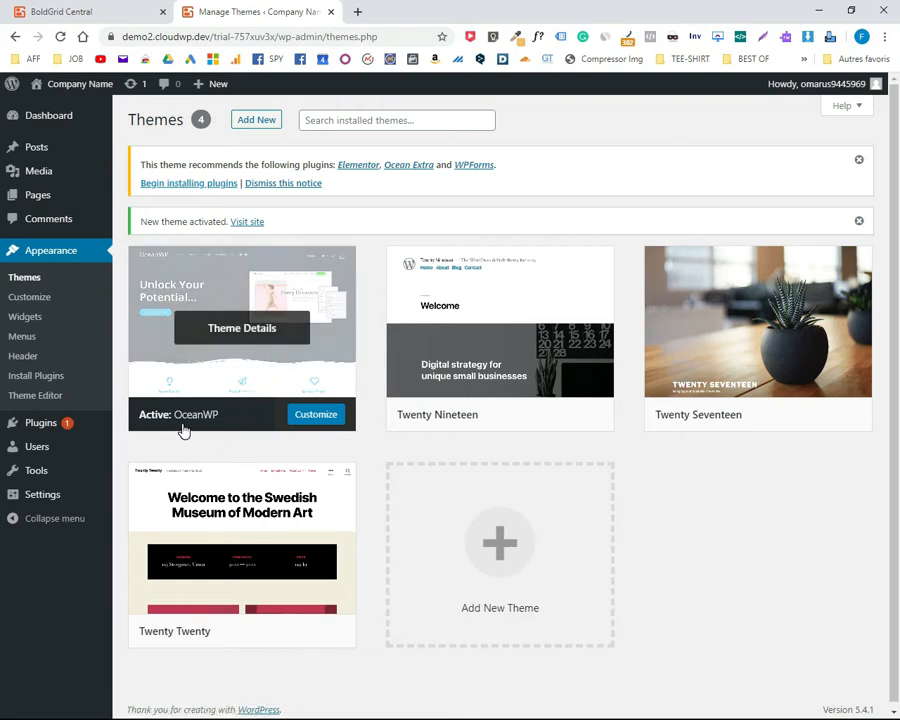
Install the theme's three recommended plugins, Elementor, Ocean Extra and WPForms, in one bulk action
click(175, 189)
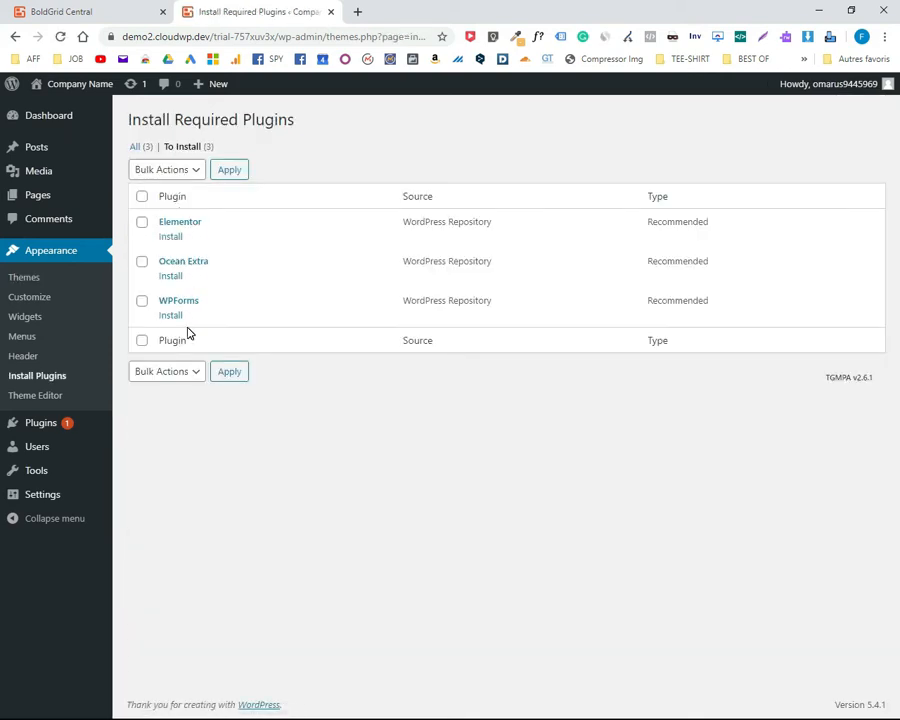
click(142, 197)
click(188, 172)
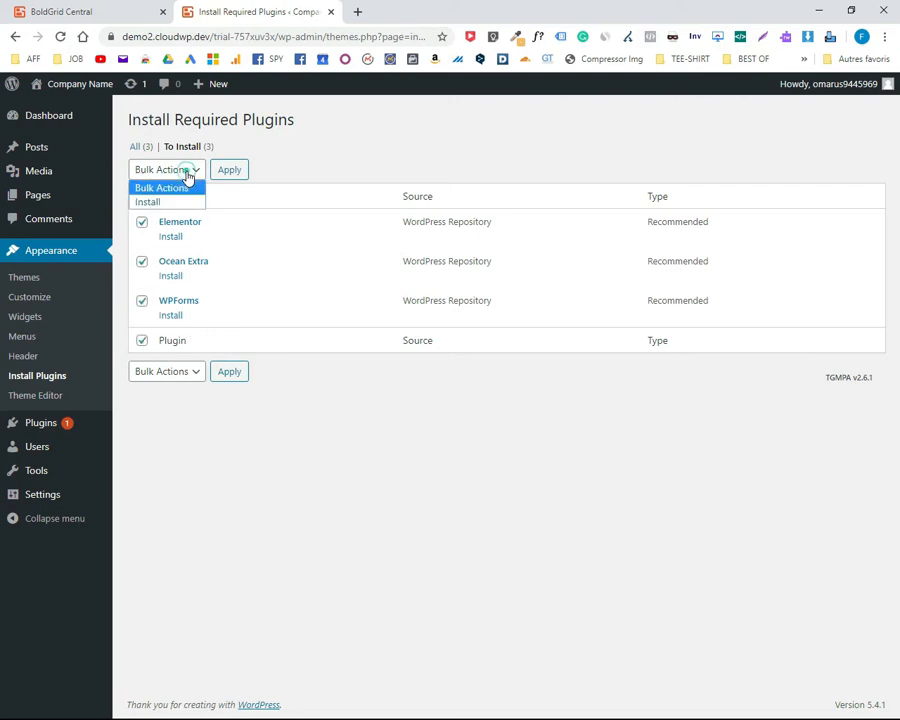
click(169, 204)
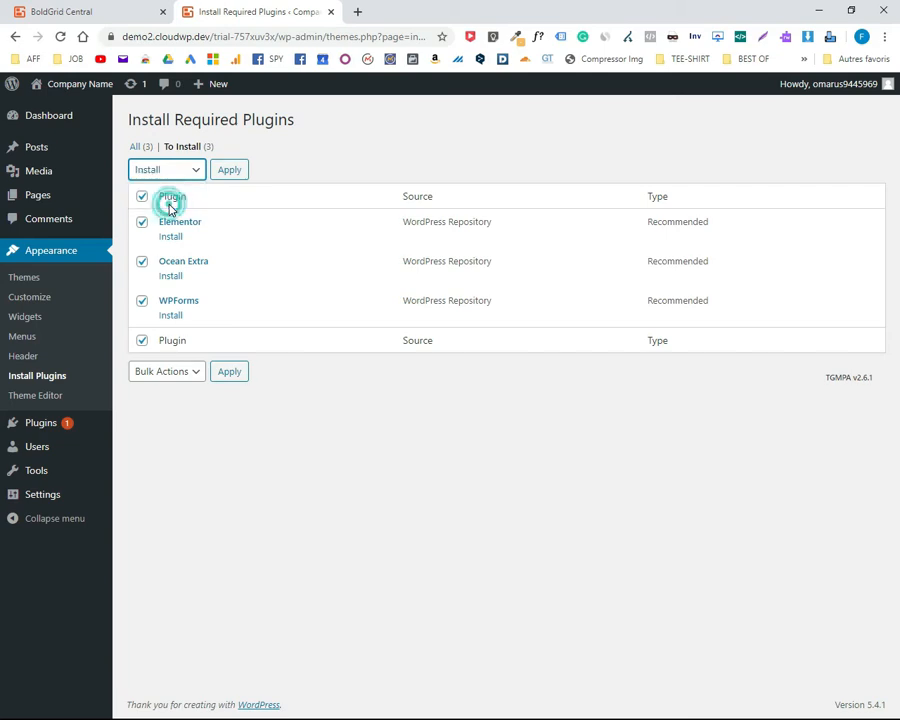
click(228, 172)
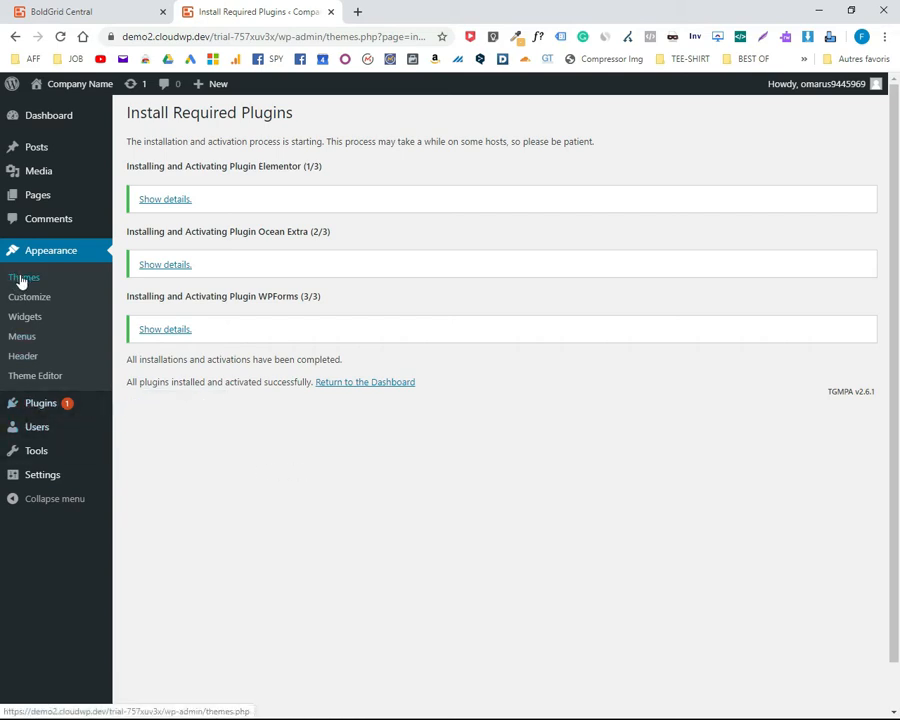
Delete the inactive Akismet Anti-Spam and Hello Dolly plugins from the installed plugins
click(36, 405)
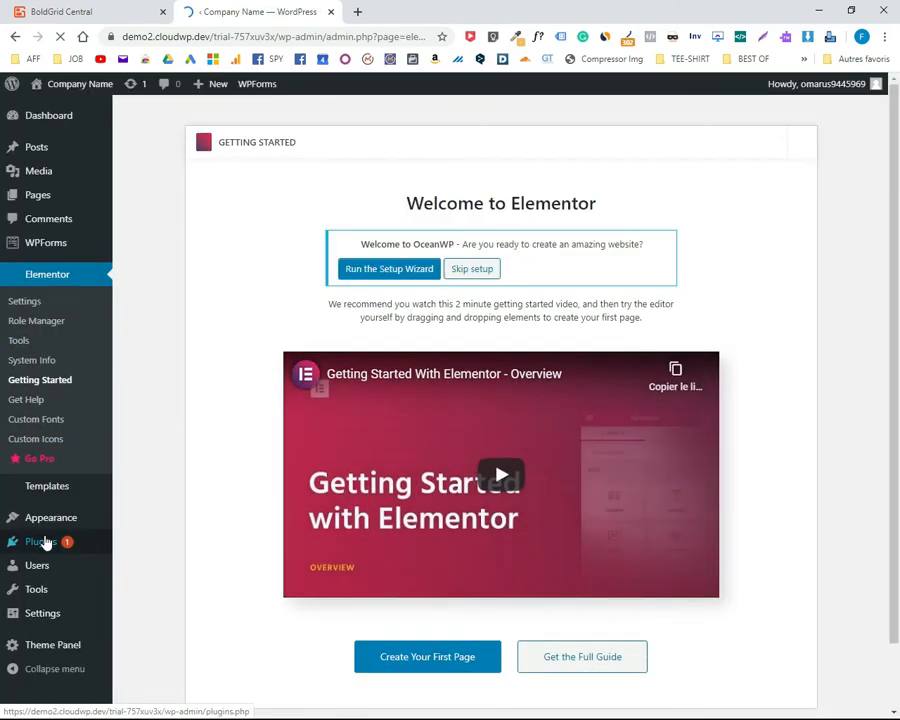
scroll(44, 511, down, 1)
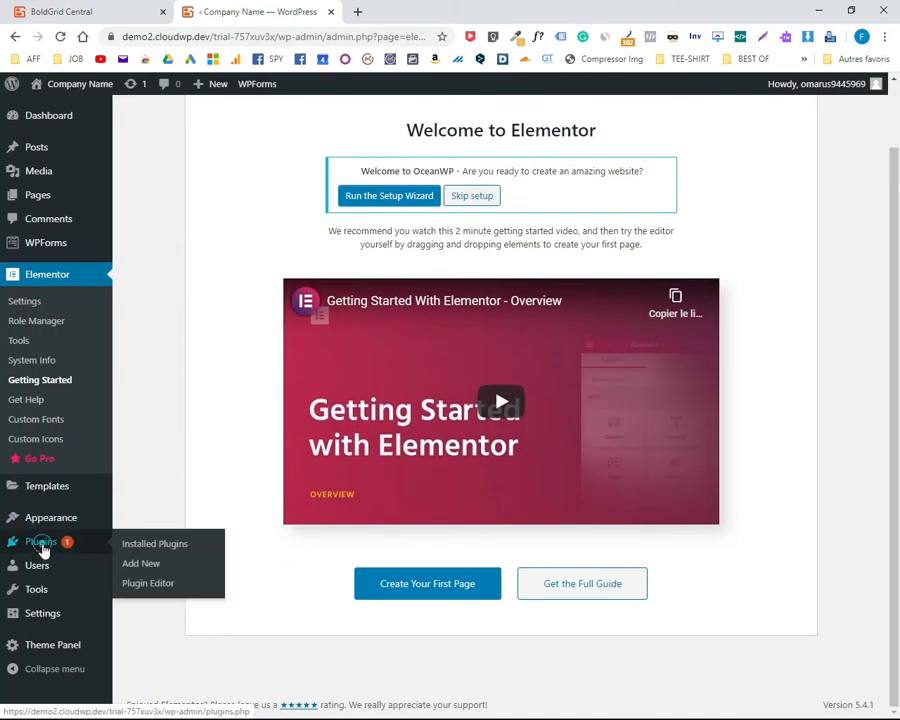
click(43, 550)
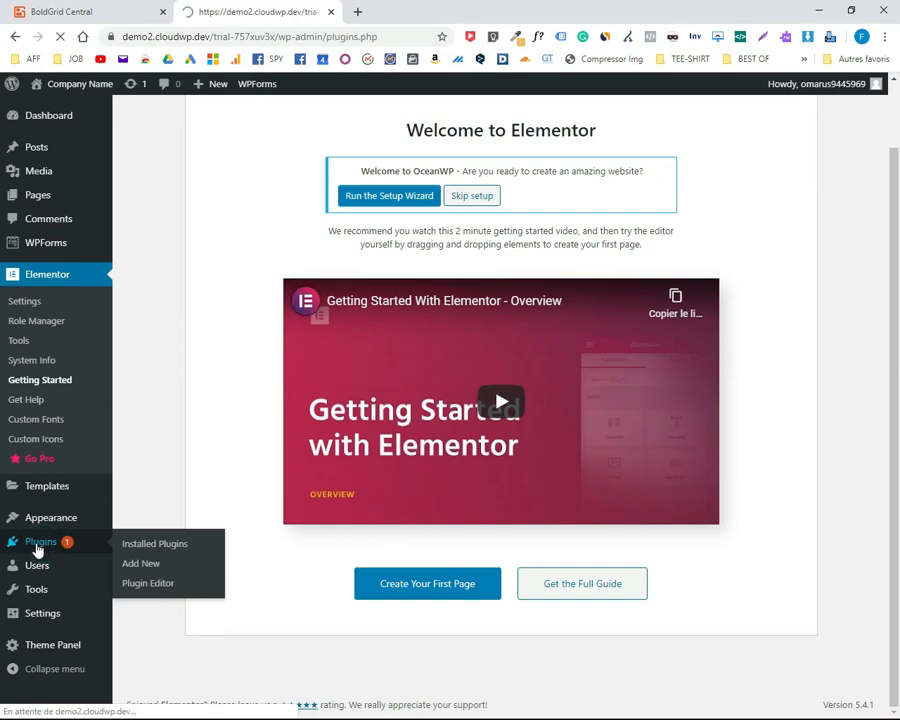
scroll(281, 566, down, 2)
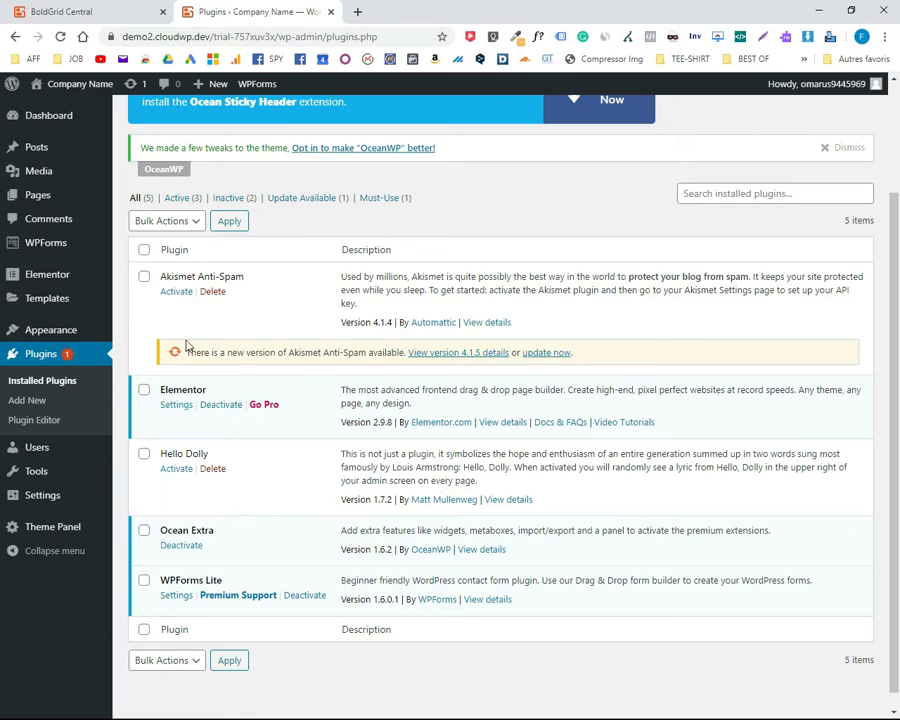
click(210, 291)
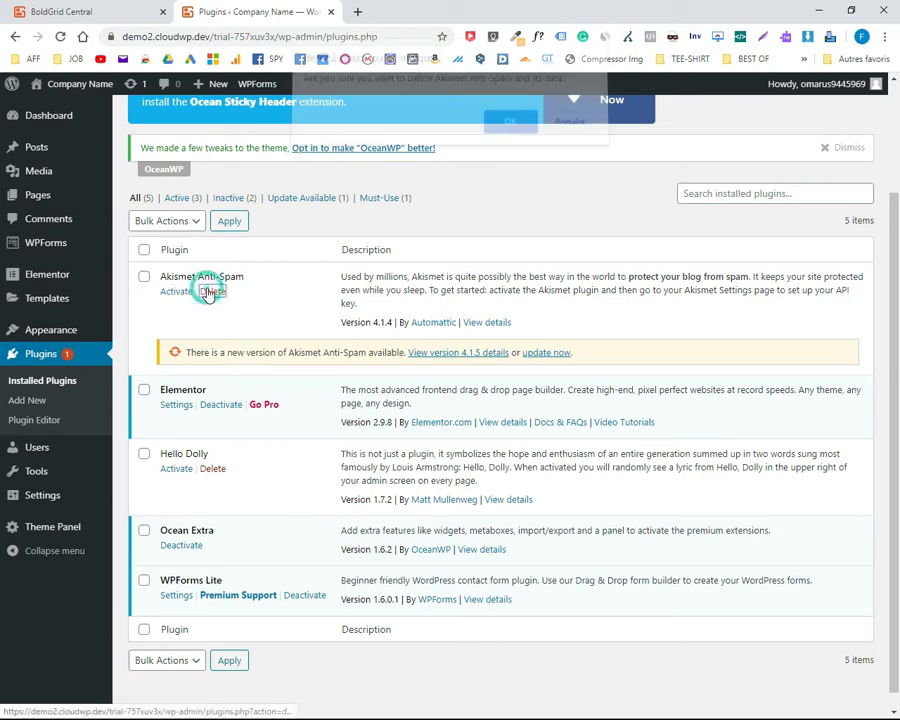
click(510, 131)
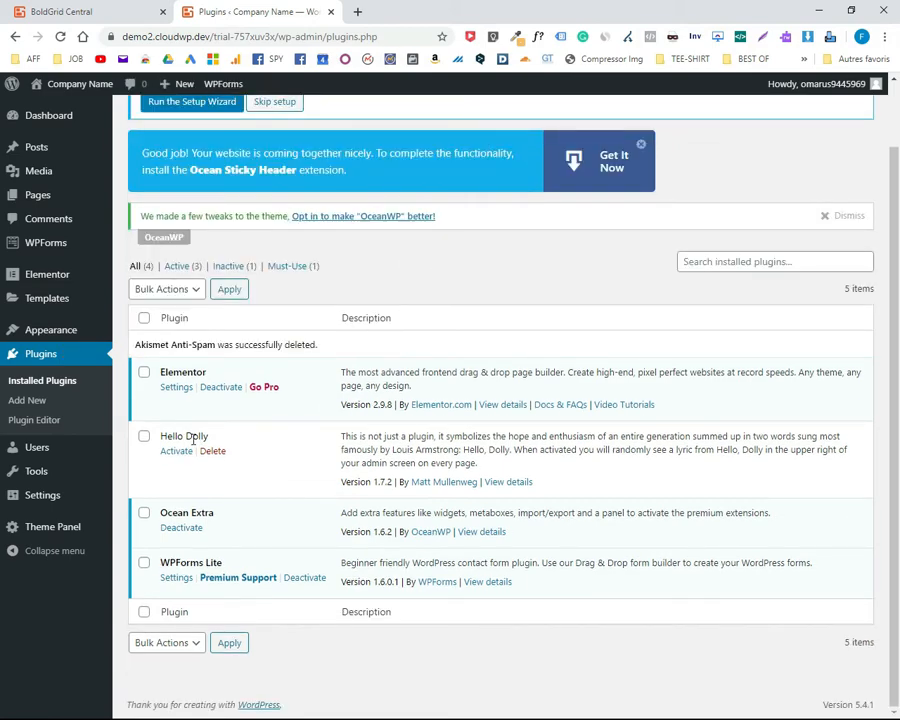
click(212, 451)
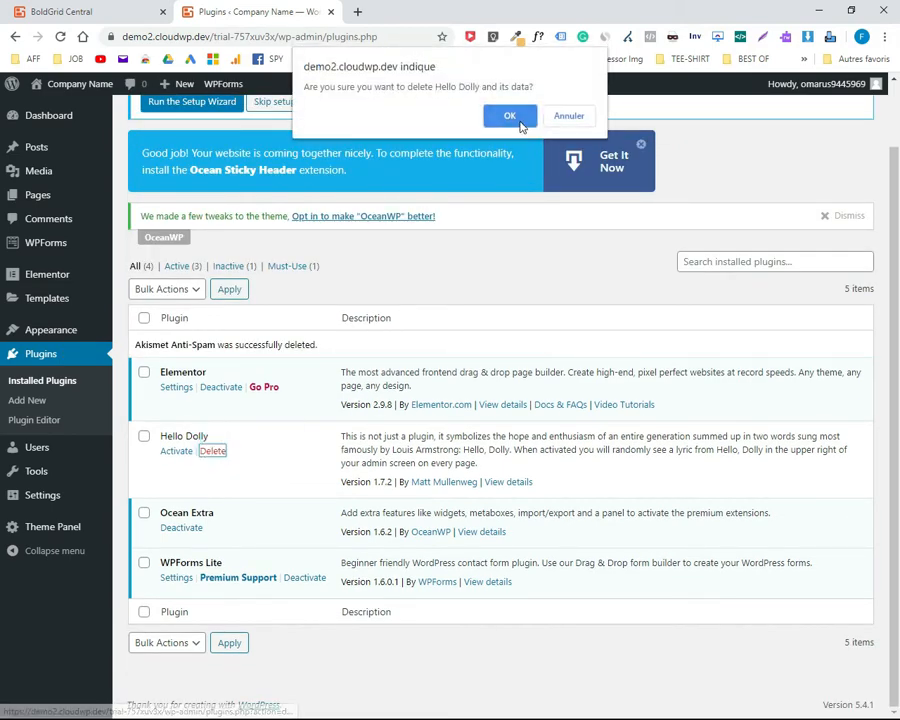
click(519, 124)
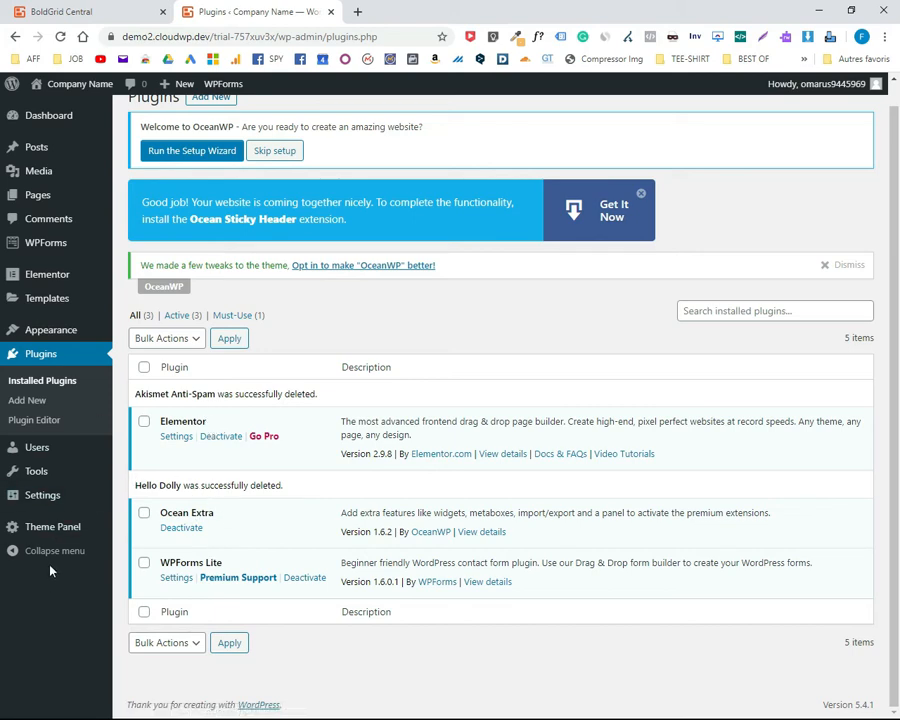
Open the list of all the site's pages
mouse_move(41, 206)
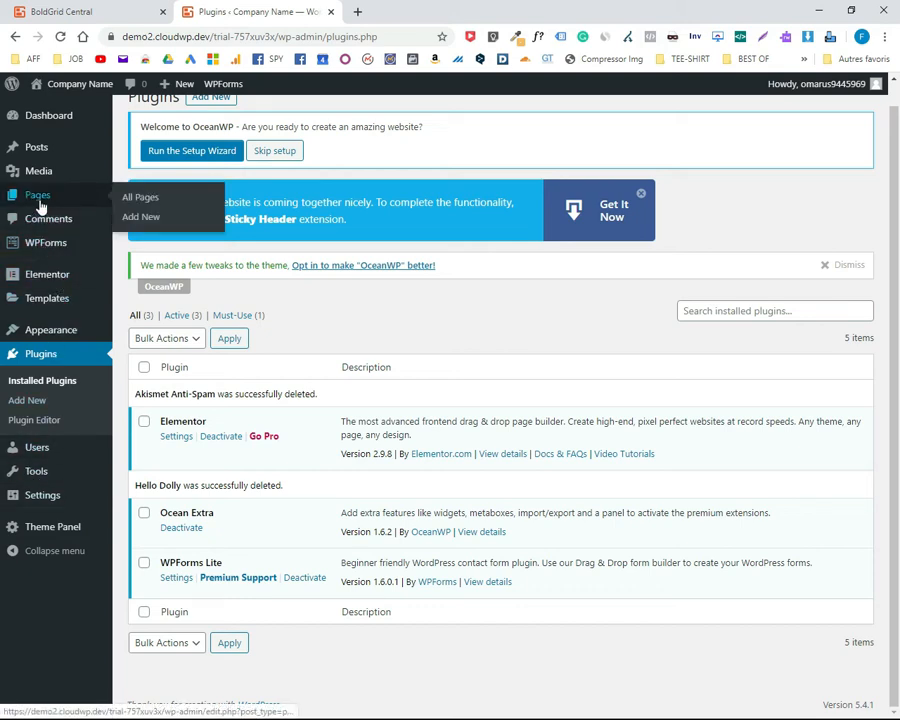
click(41, 205)
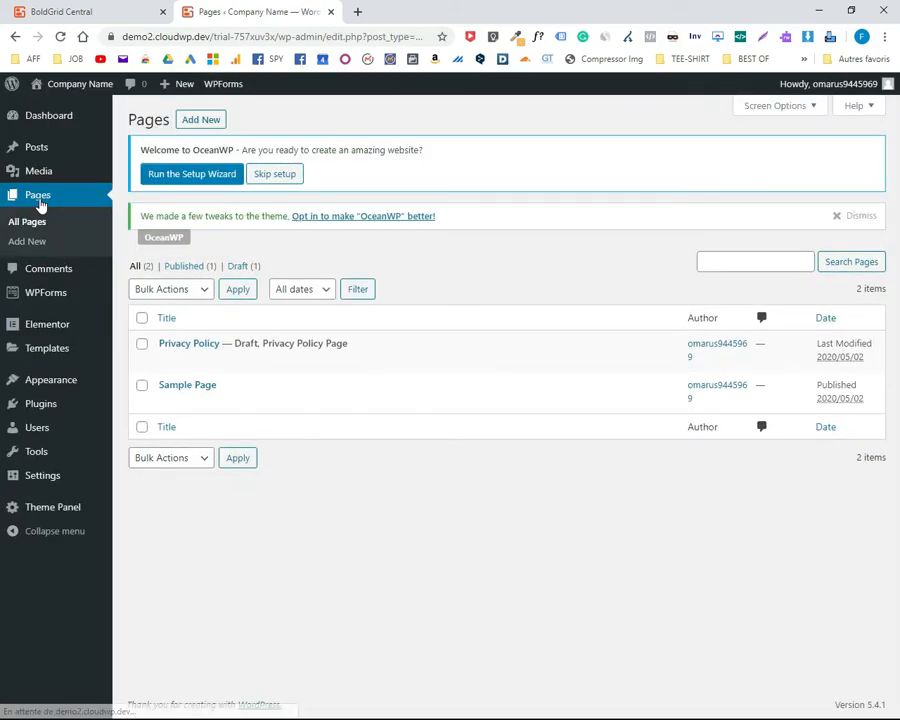
Move the Privacy Policy and Sample Page pages to the trash in bulk, and undo the move
click(143, 319)
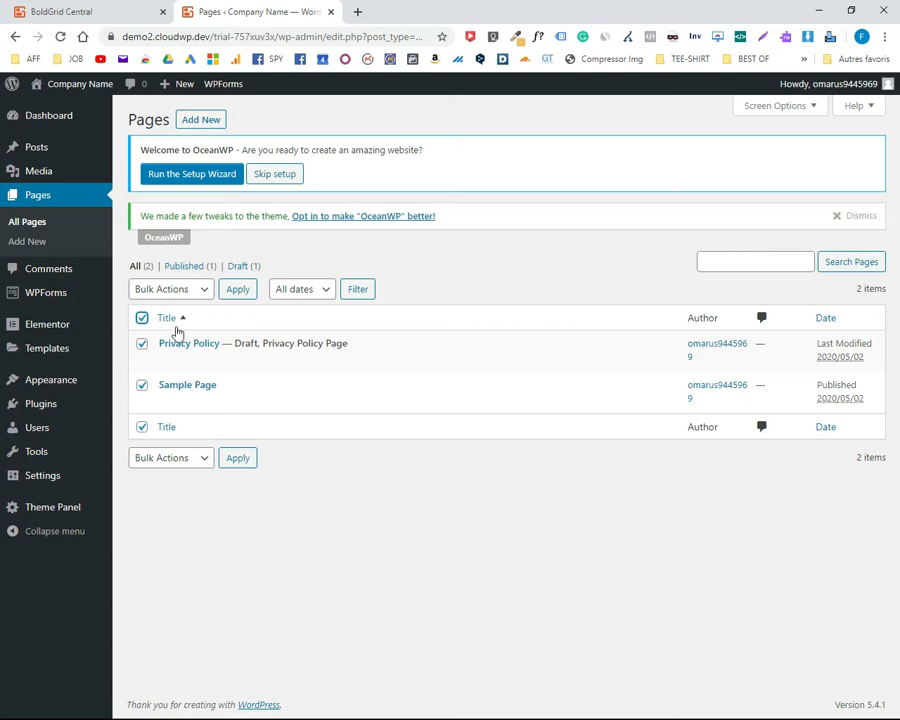
click(195, 291)
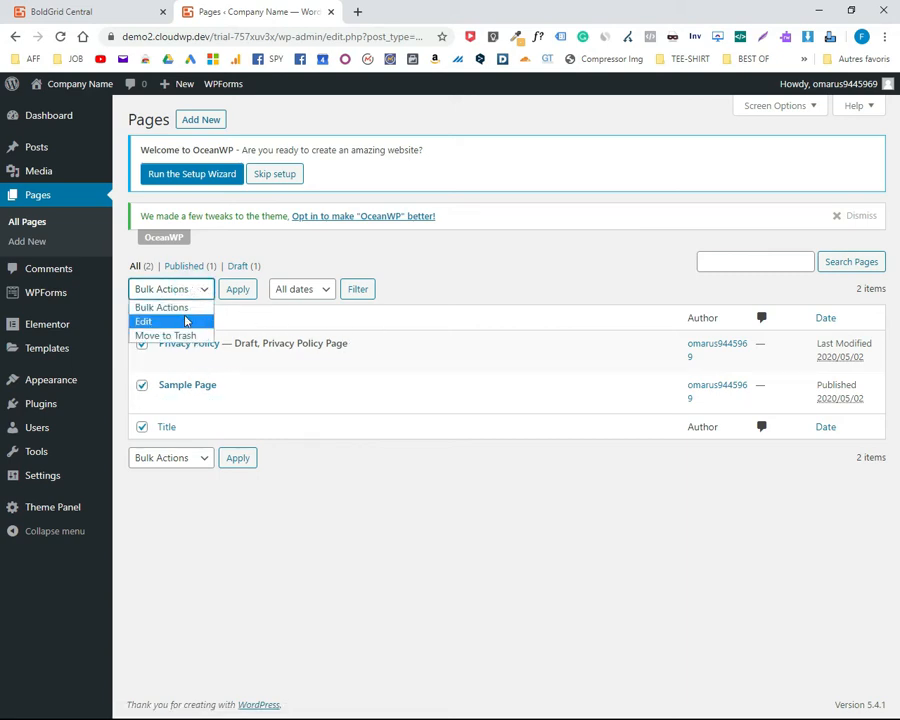
click(168, 337)
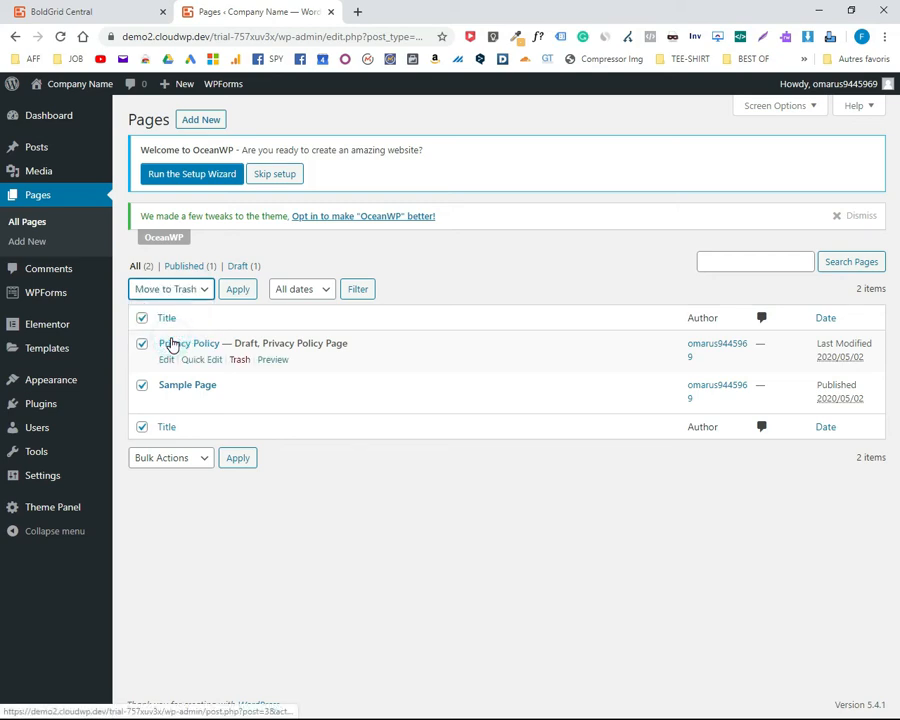
click(237, 289)
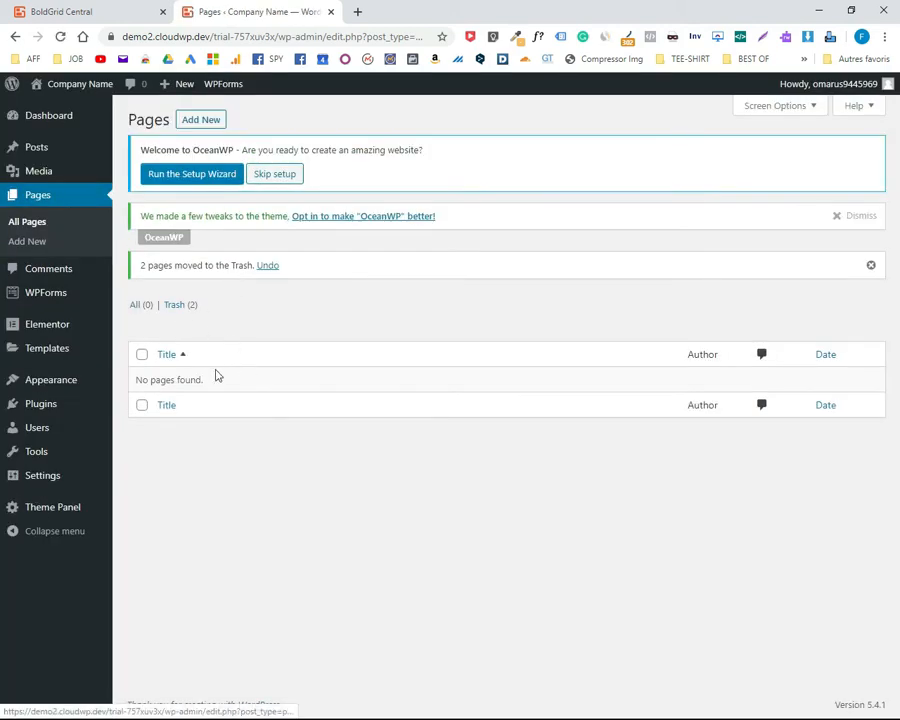
click(268, 268)
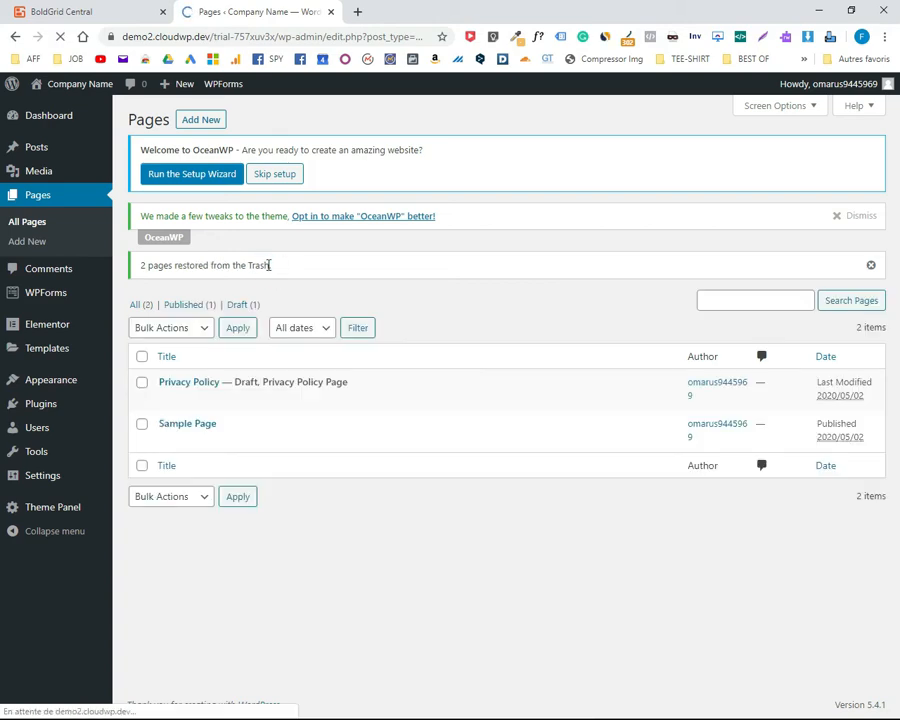
Move all listed pages, Privacy Policy and Sample Page, to the trash with a bulk action
click(142, 357)
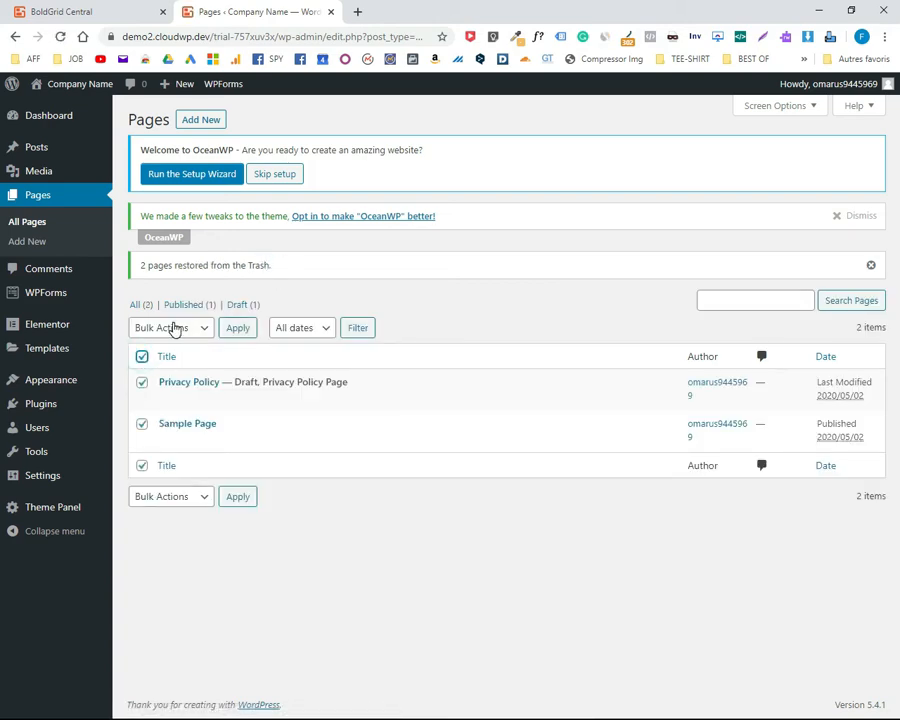
click(175, 328)
click(155, 375)
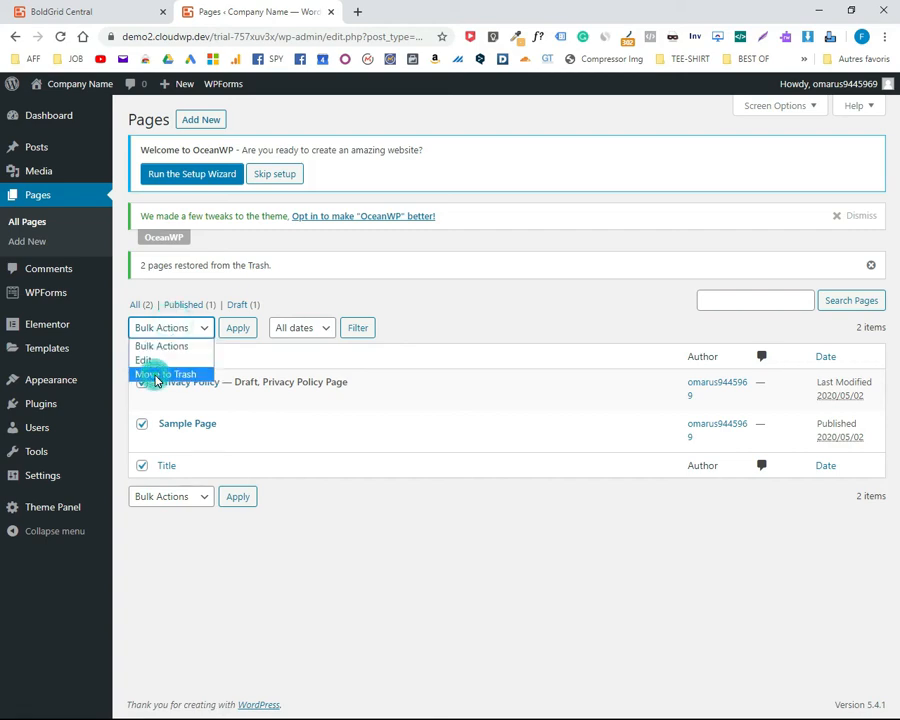
click(230, 330)
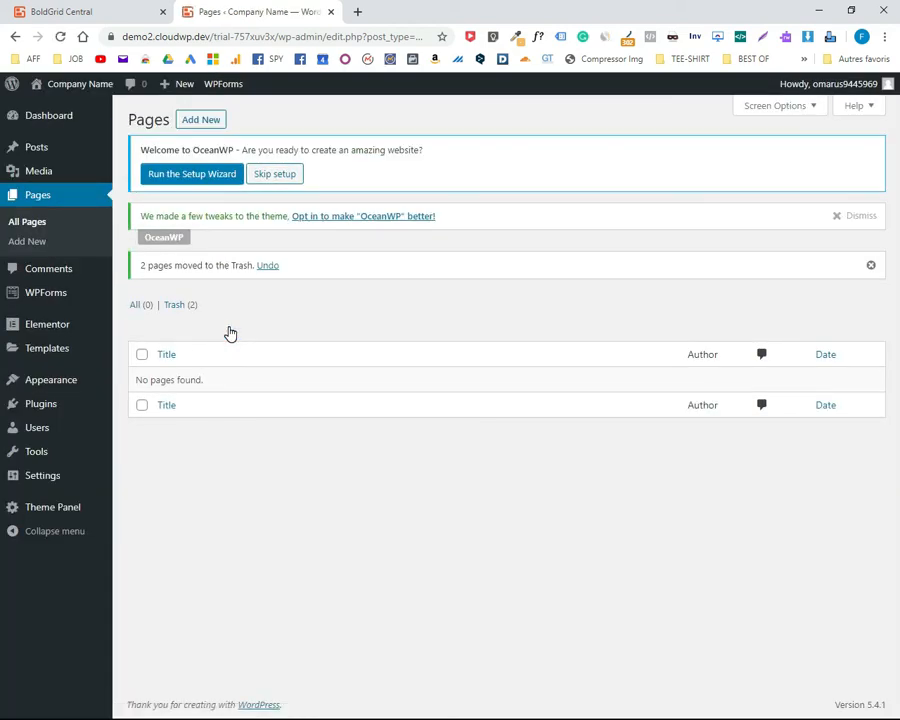
Permanently delete the trashed Privacy Policy and Sample Page pages
click(178, 306)
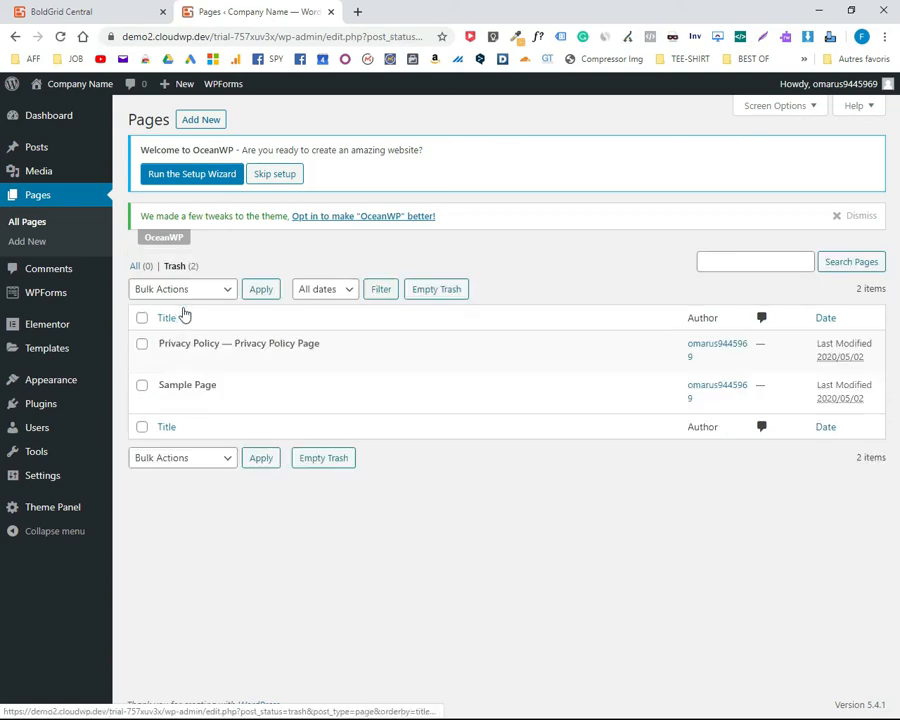
click(222, 362)
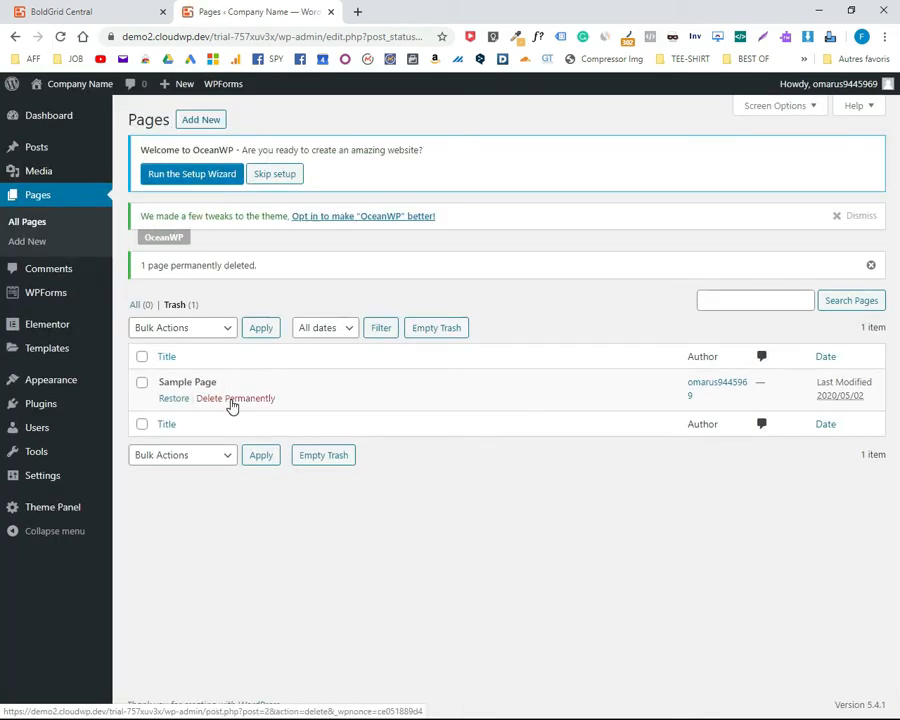
click(232, 400)
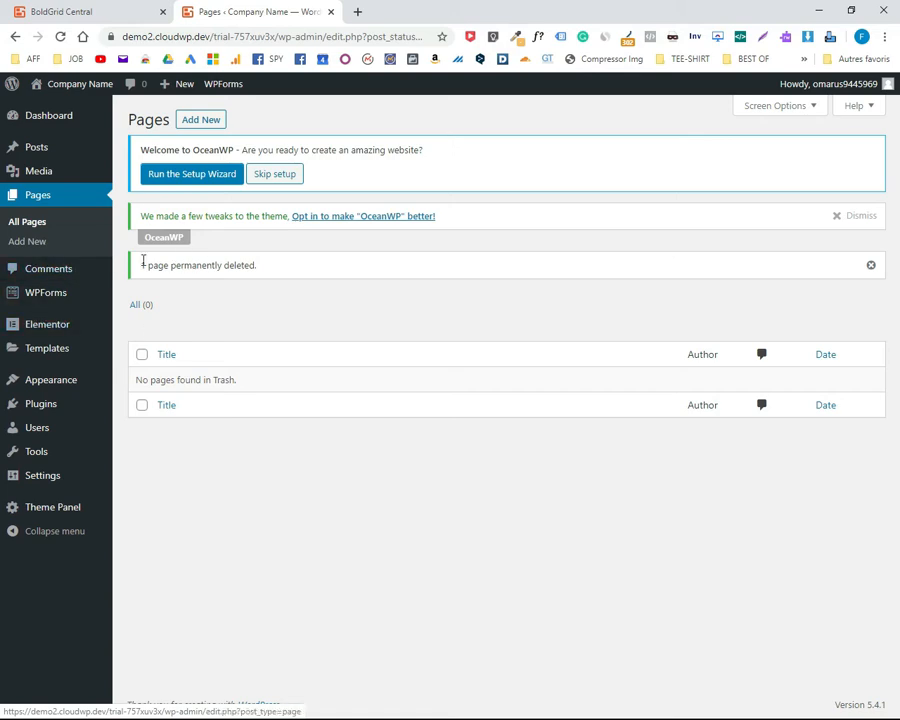
Move the Hello world! post to the trash and permanently delete it from there
click(35, 149)
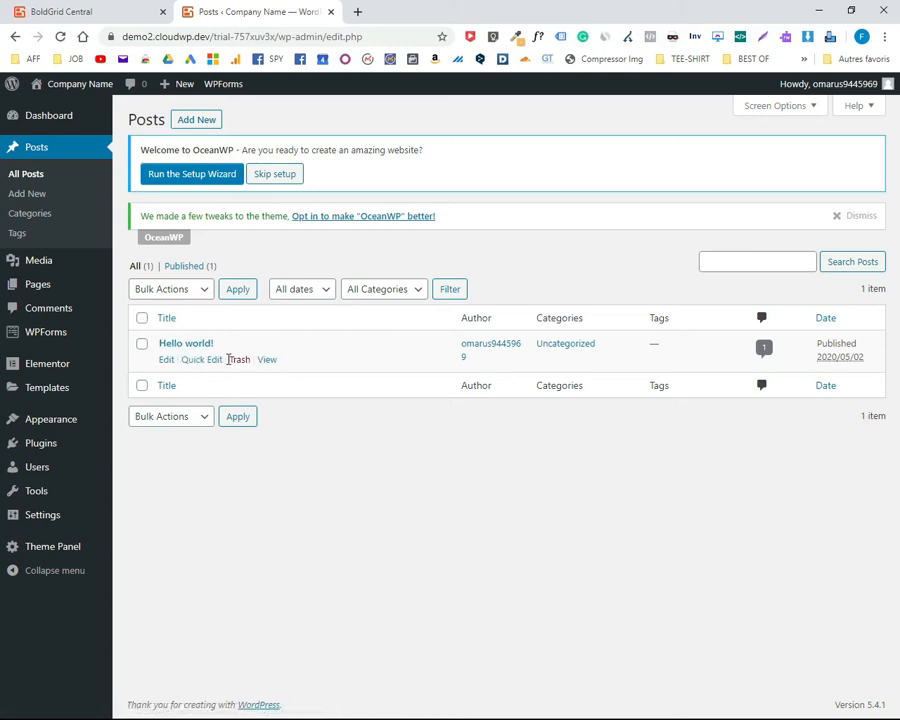
click(239, 362)
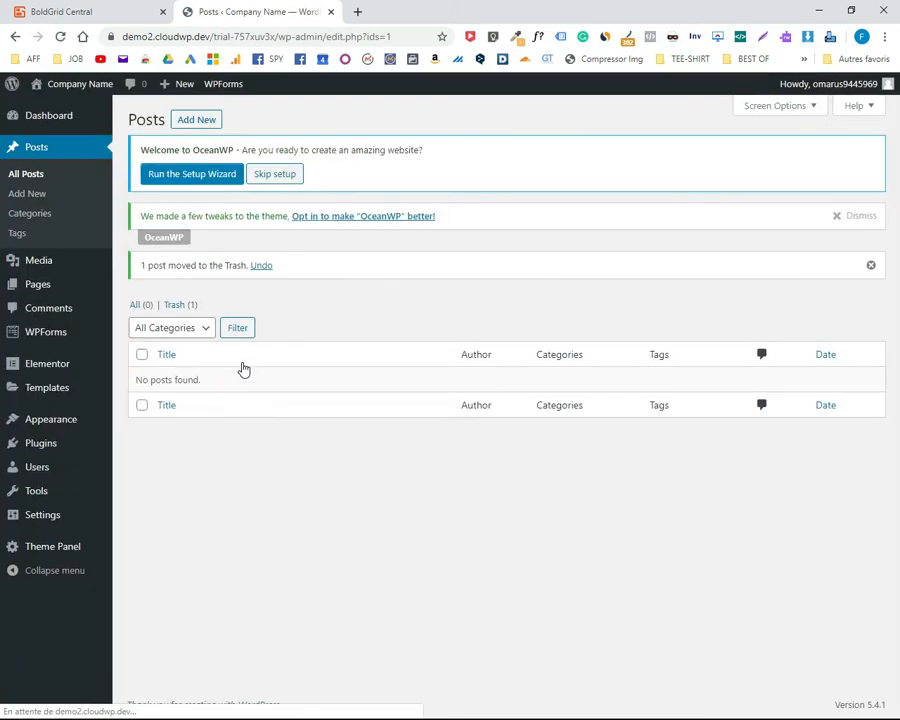
click(175, 306)
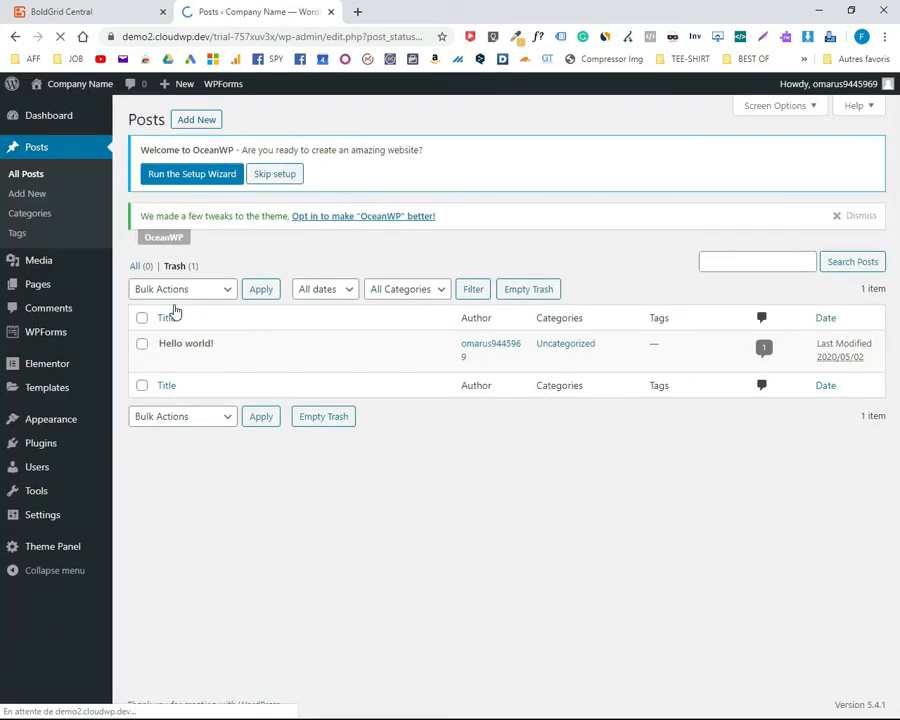
mouse_move(175, 344)
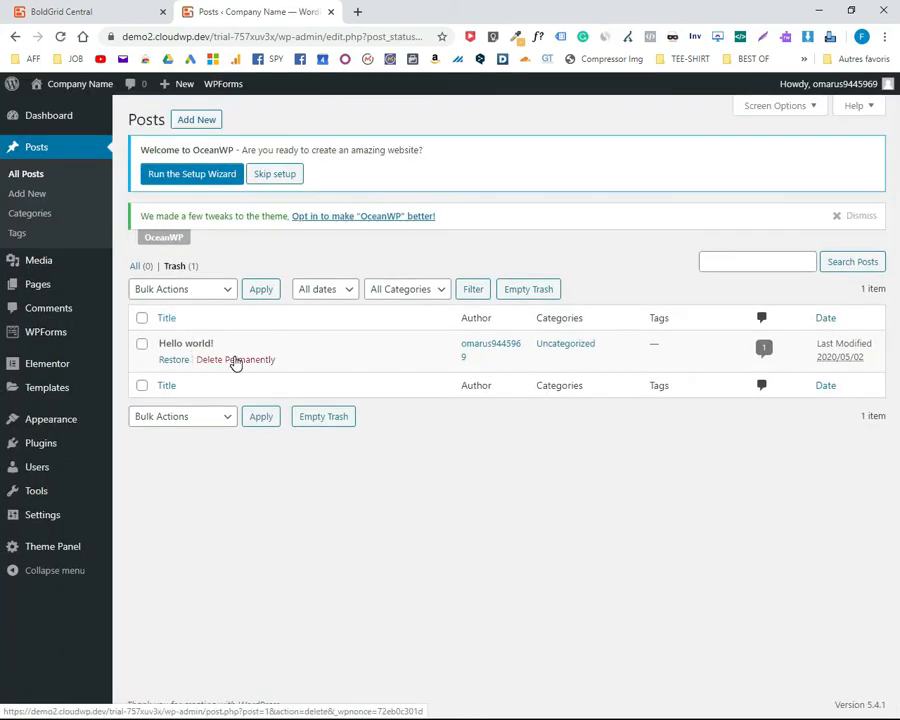
click(235, 361)
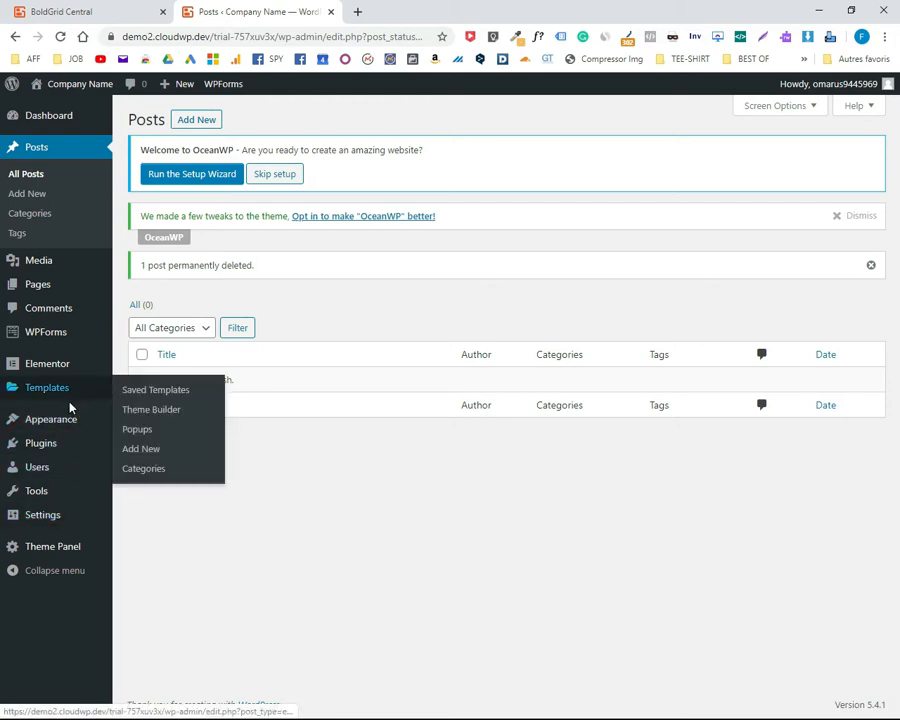
Set the site's permalink structure to Post name and save the permalink settings
mouse_move(59, 422)
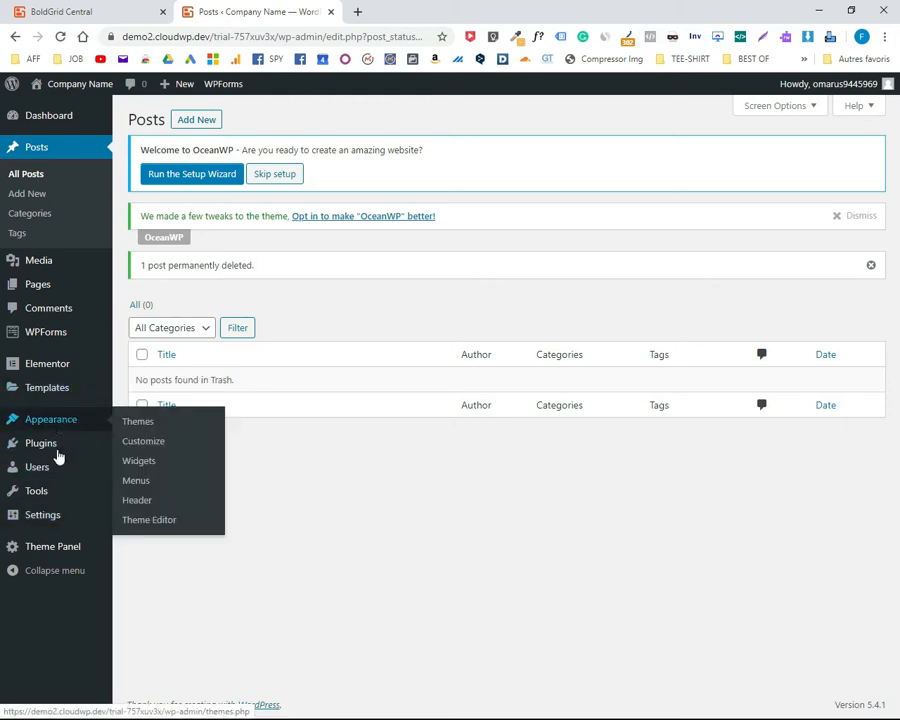
mouse_move(43, 517)
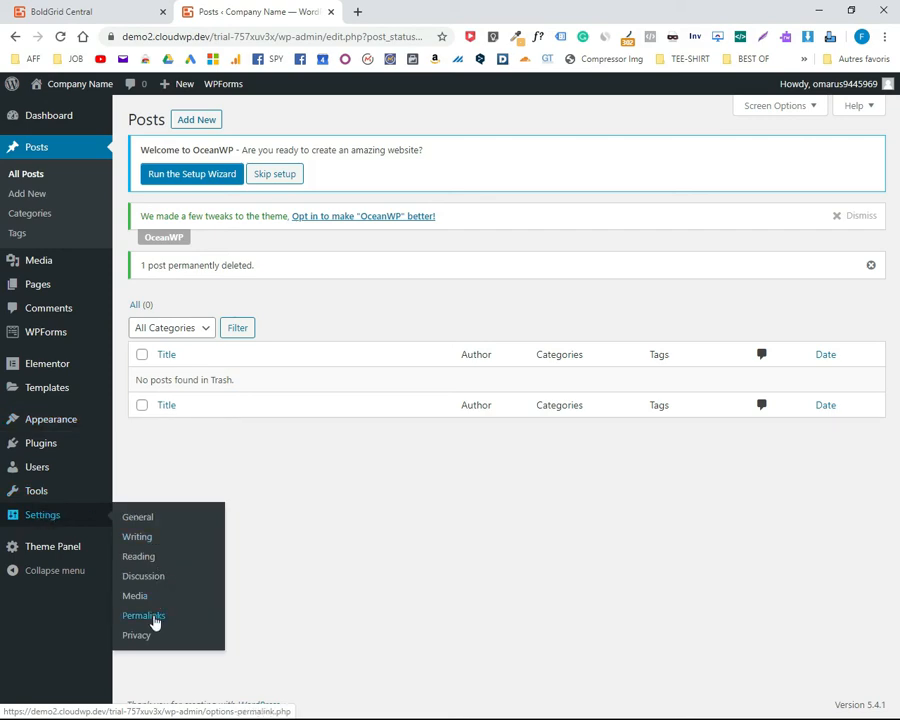
click(146, 624)
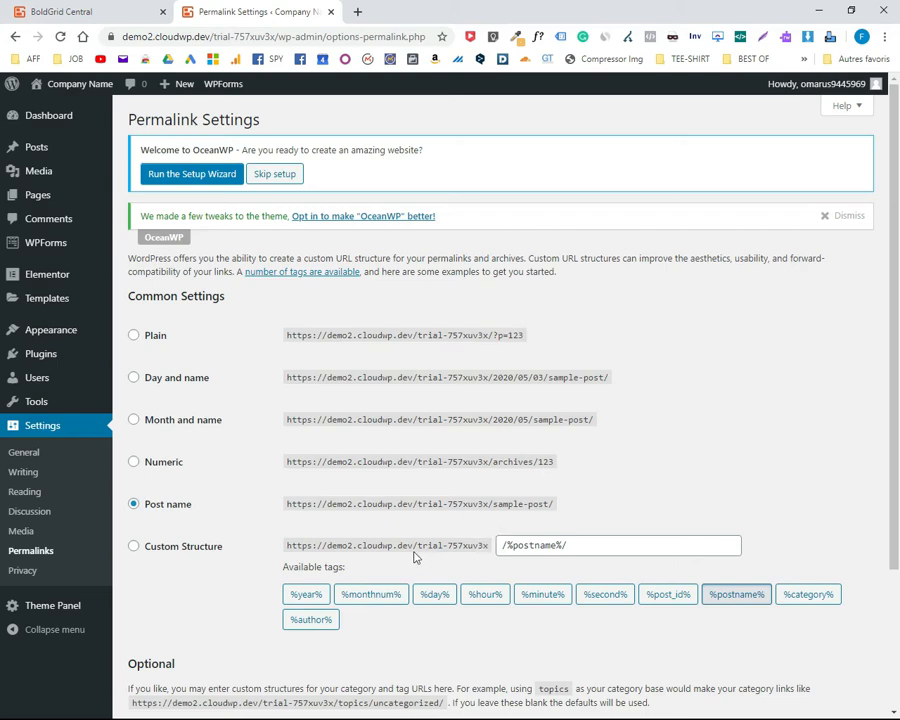
drag(387, 546, 413, 546)
drag(598, 547, 503, 545)
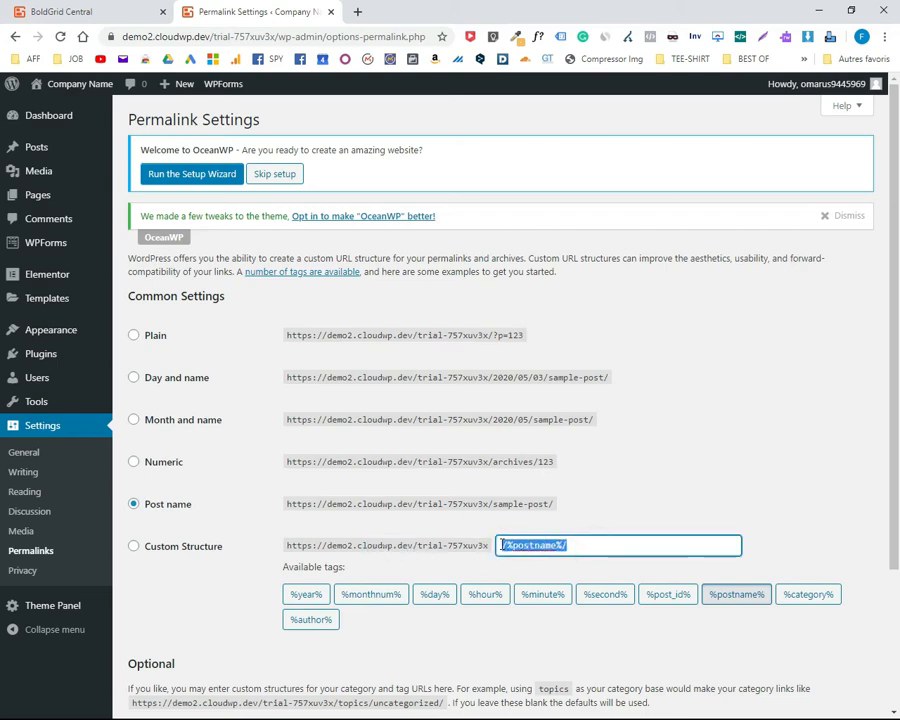
click(135, 505)
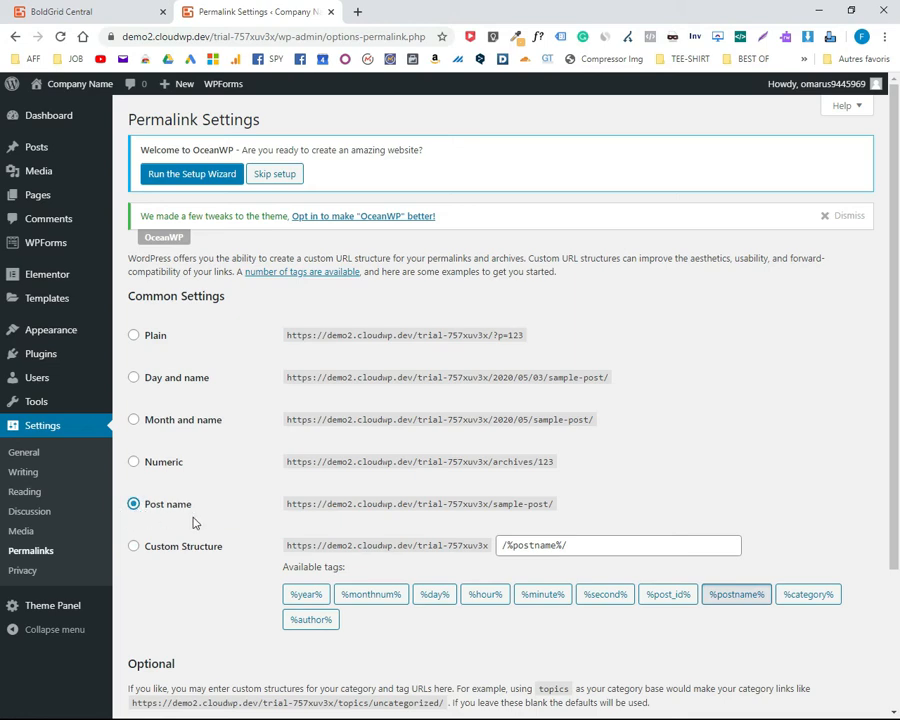
scroll(195, 522, down, 2)
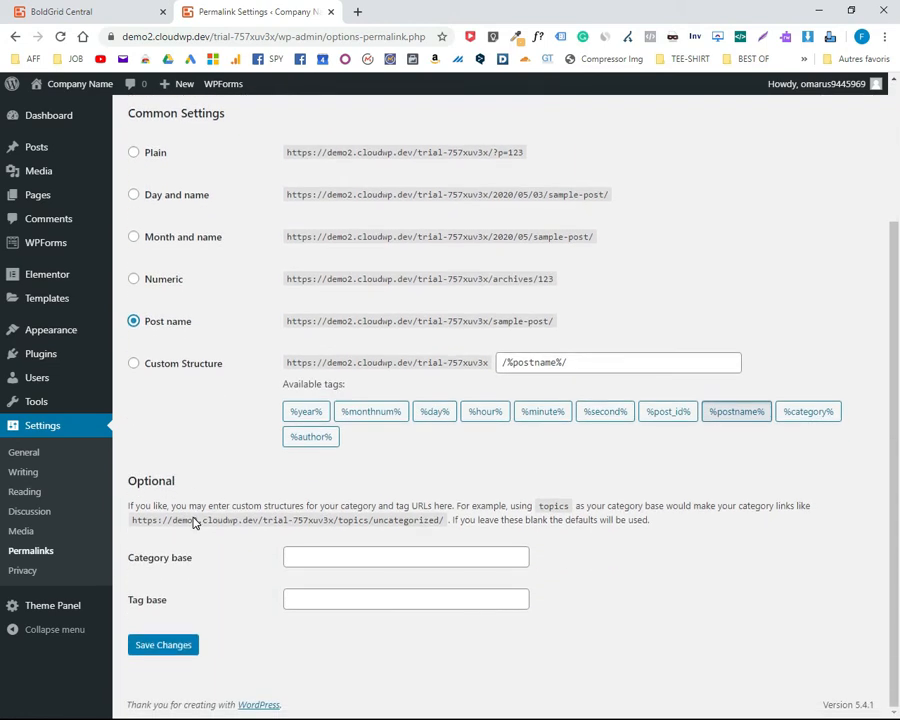
click(157, 650)
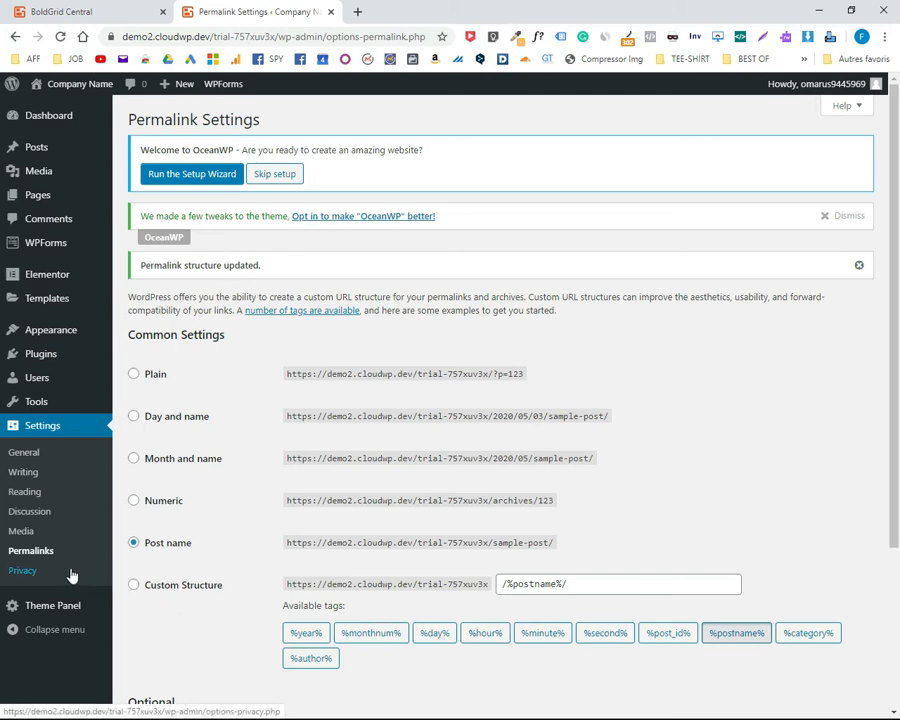
Add a new page and title it ACCUEIL
mouse_move(36, 205)
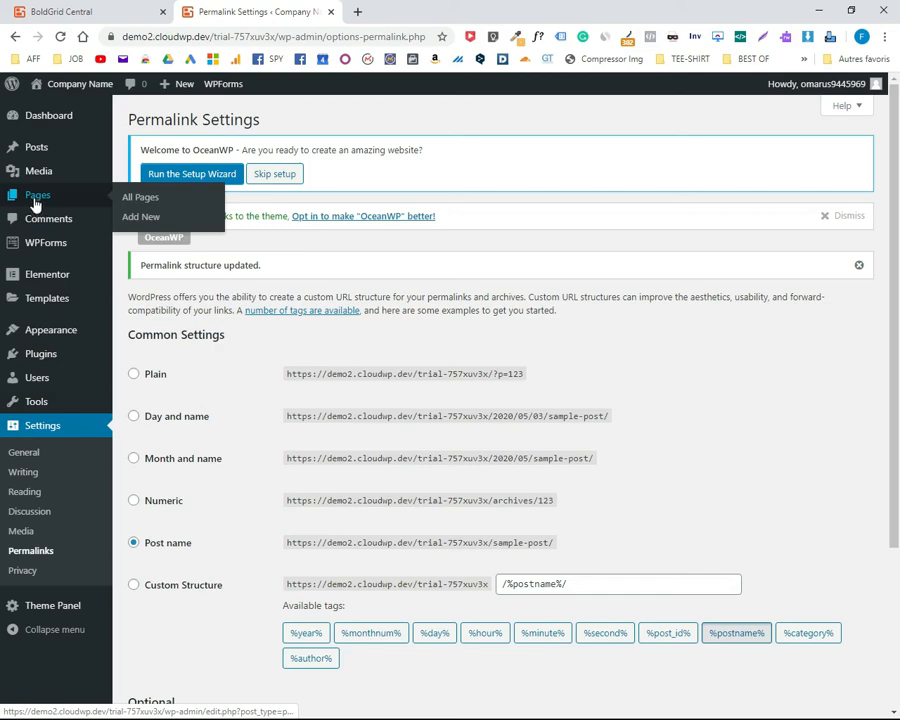
click(139, 219)
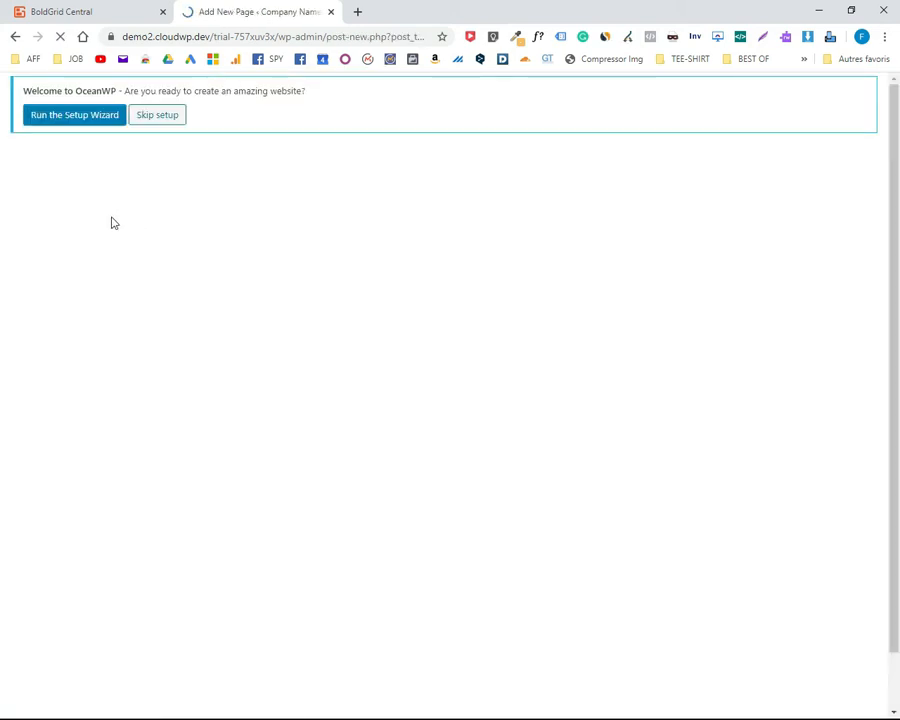
click(152, 118)
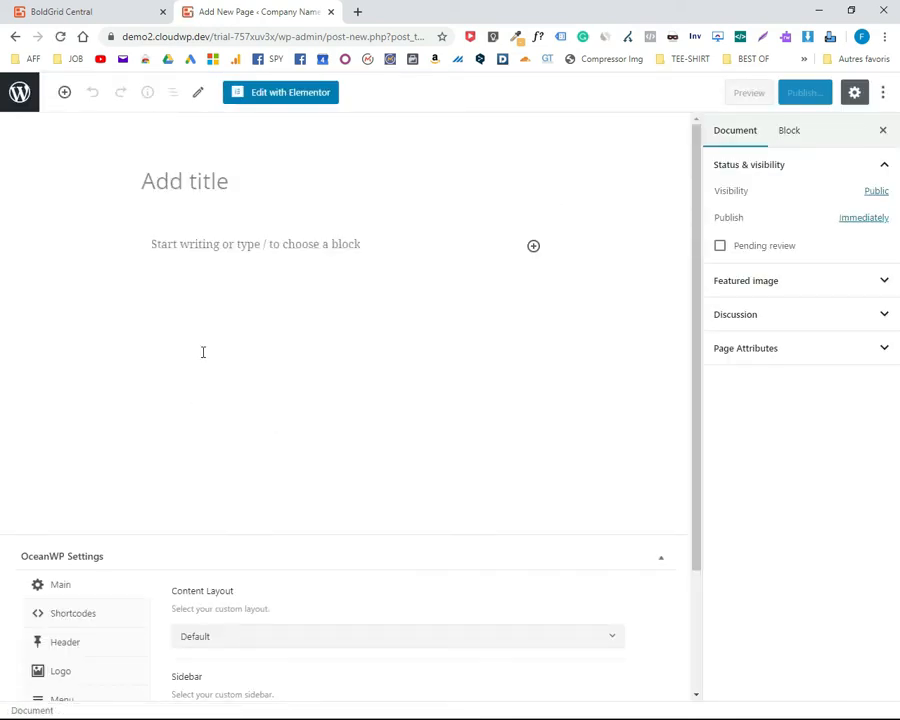
click(204, 180)
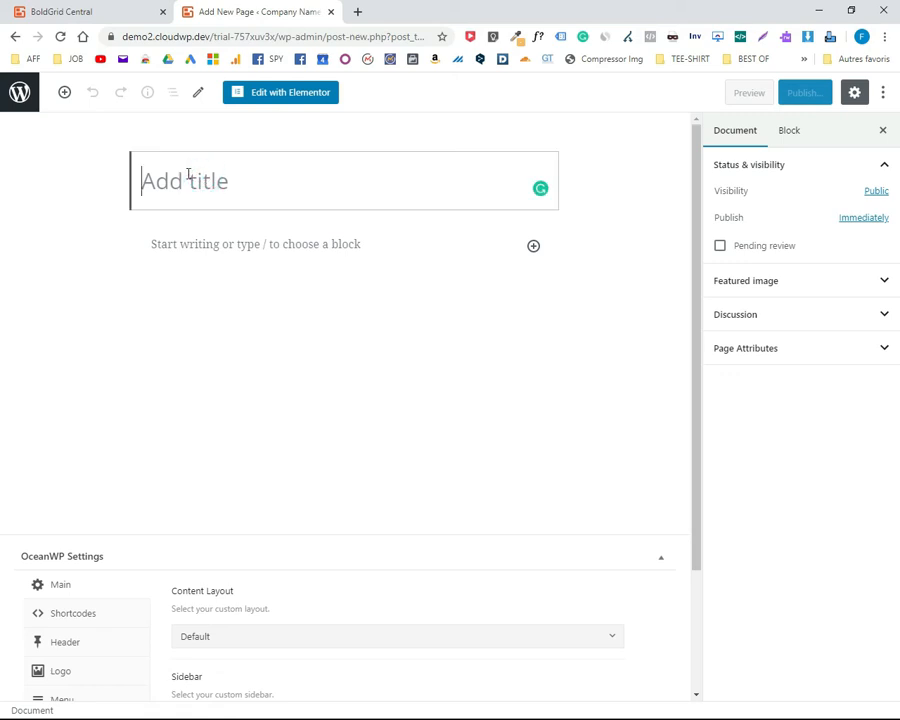
text(ACCUEIL)
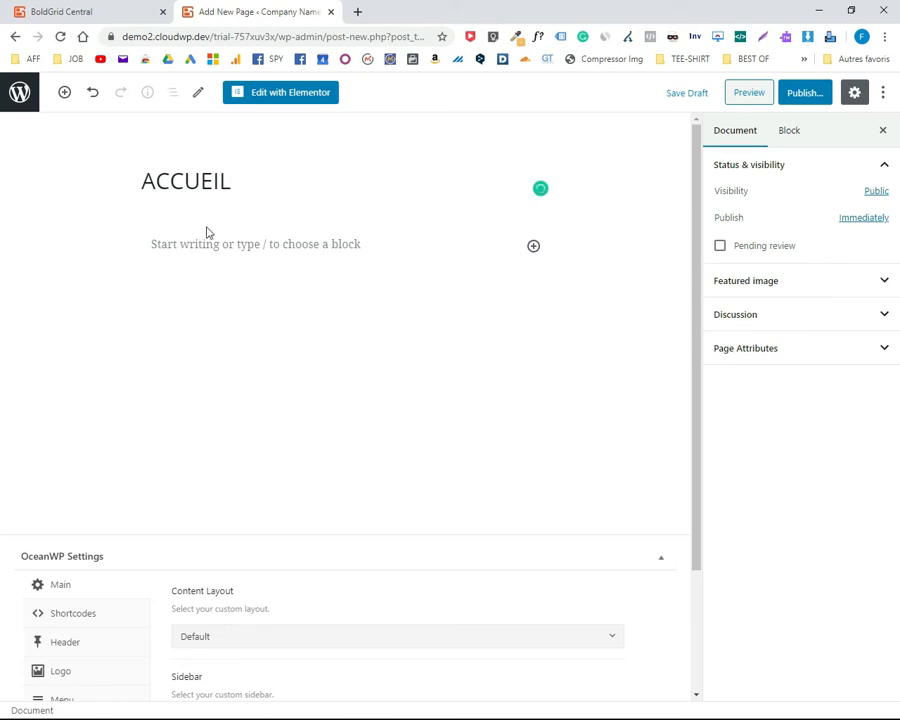
In the ACCUEIL page's OceanWP settings, set the content layout to 100% Full Width and disable the margins
scroll(253, 199, down, 3)
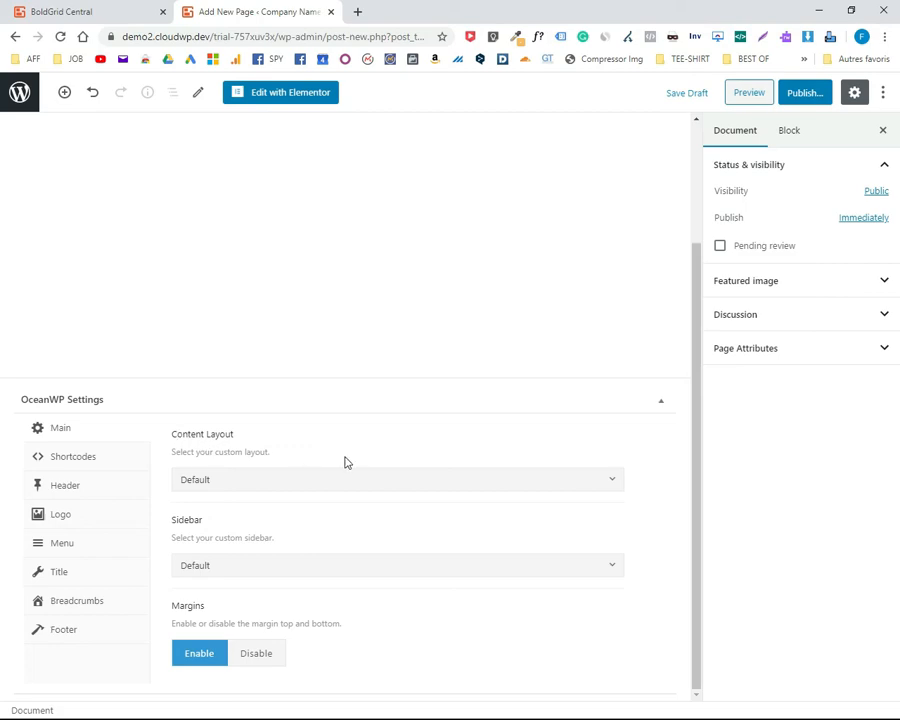
click(594, 486)
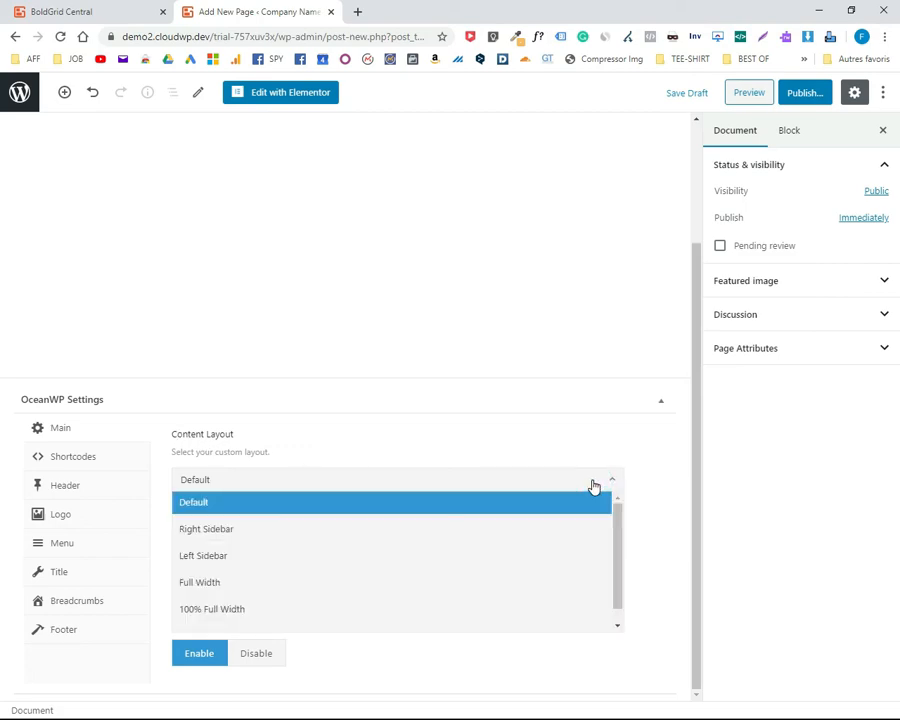
click(270, 612)
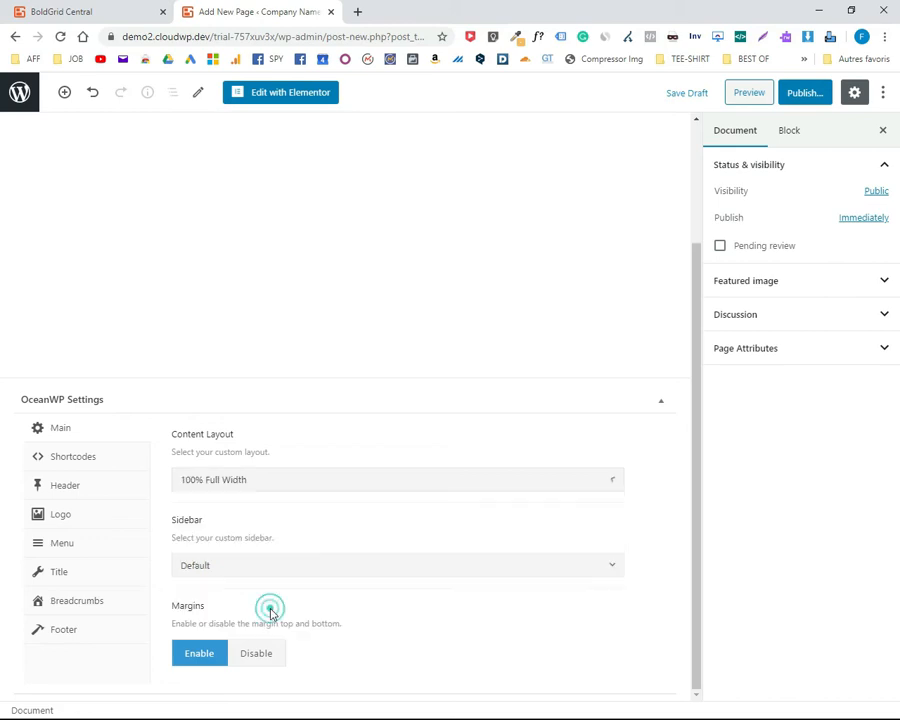
click(307, 435)
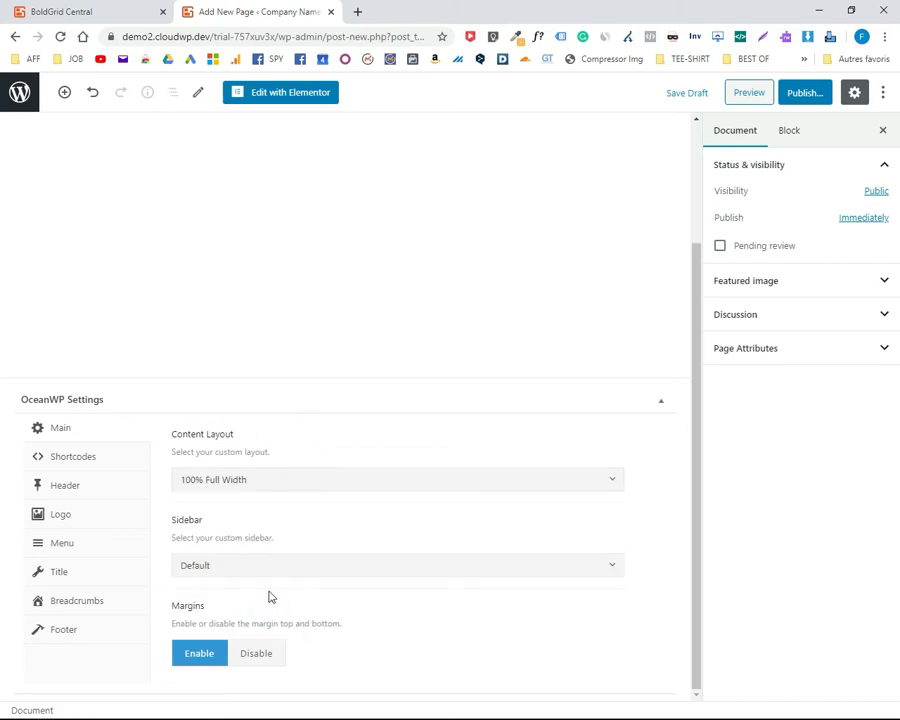
scroll(246, 372, up, 3)
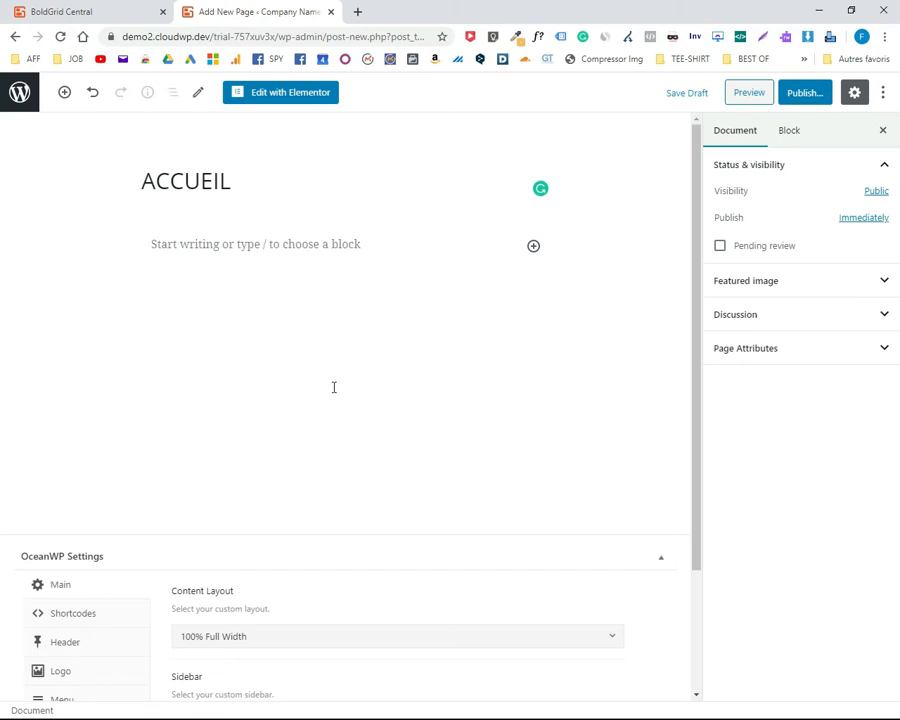
scroll(334, 387, down, 3)
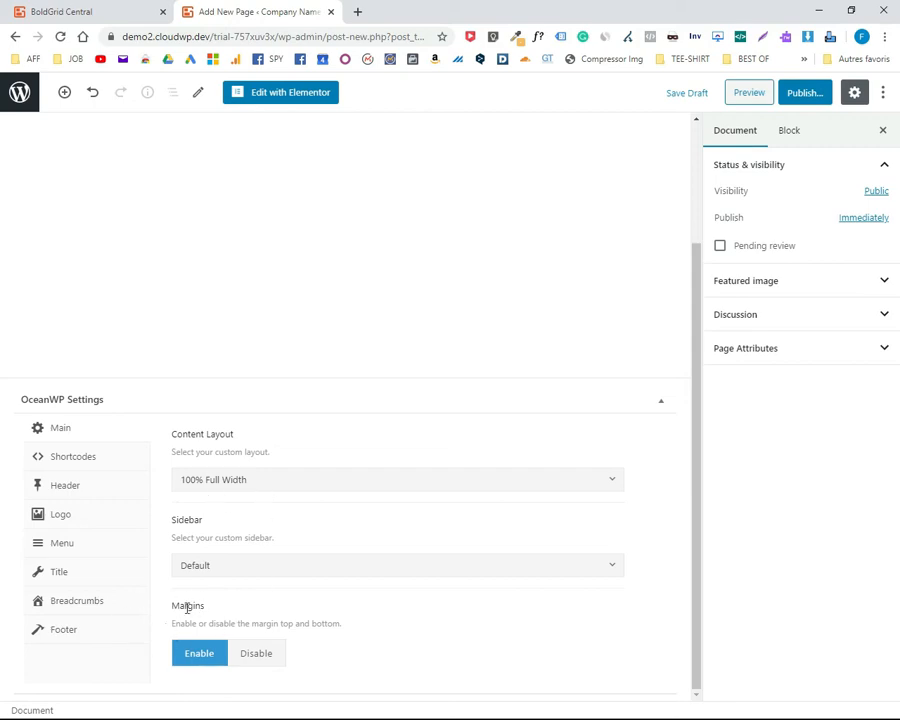
click(266, 660)
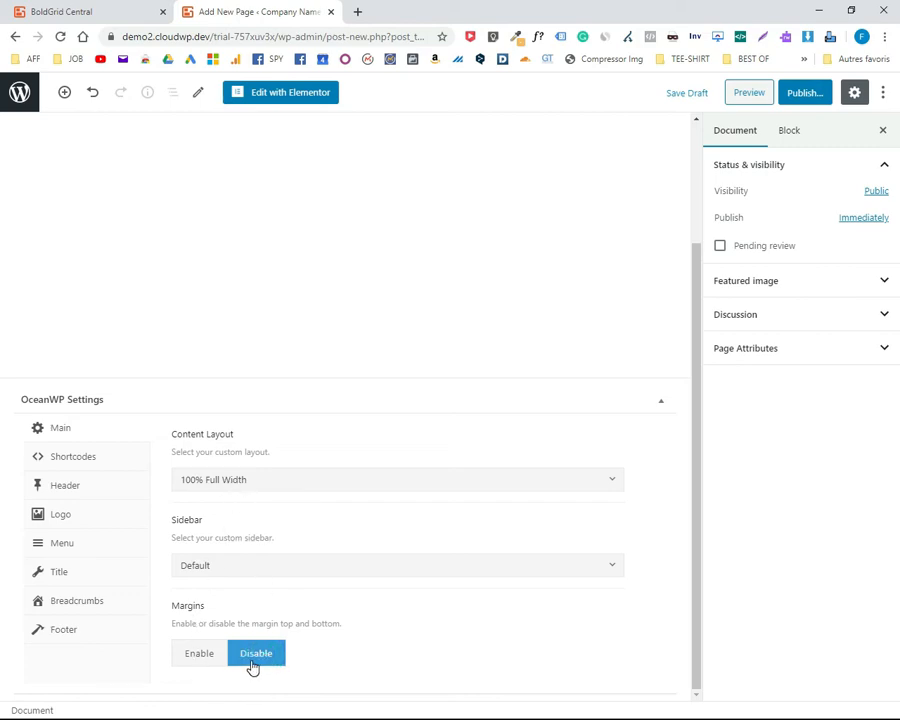
Disable the page title display in the OceanWP title settings of the ACCUEIL page
click(60, 578)
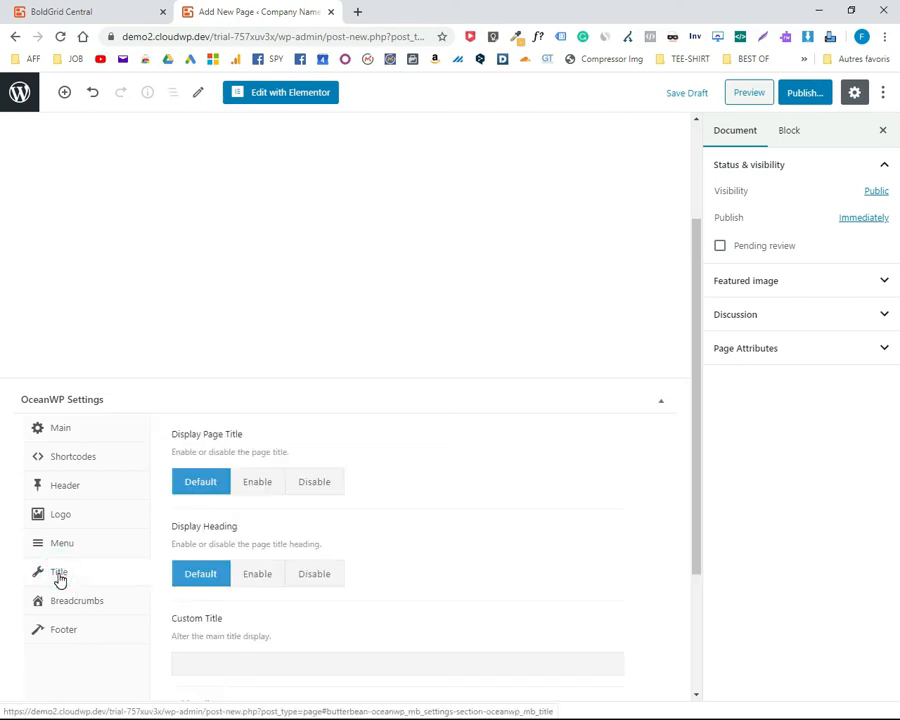
click(322, 488)
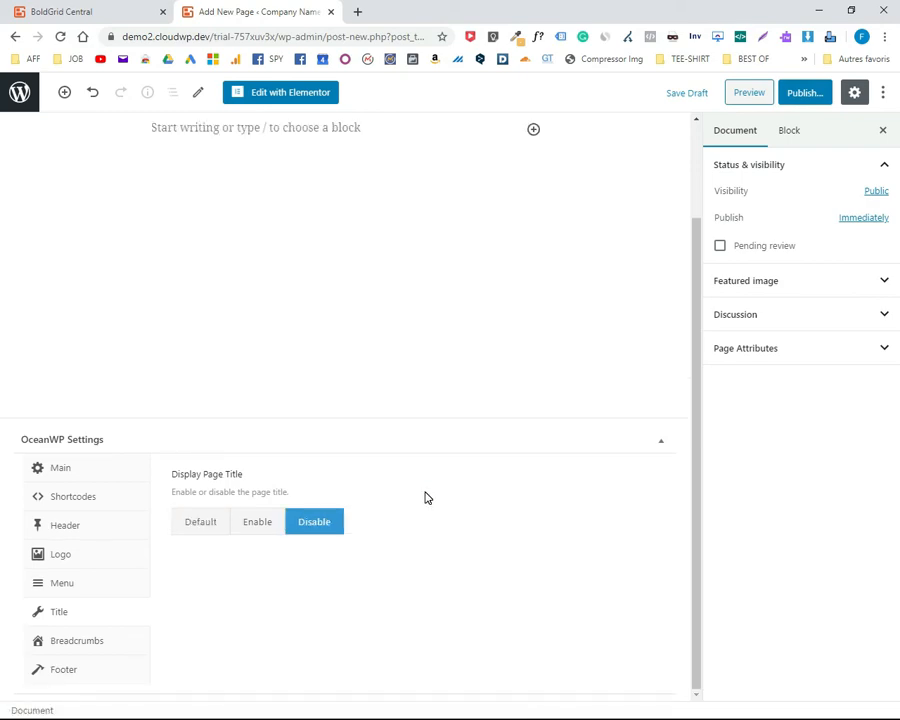
scroll(422, 498, up, 2)
scroll(149, 232, down, 1)
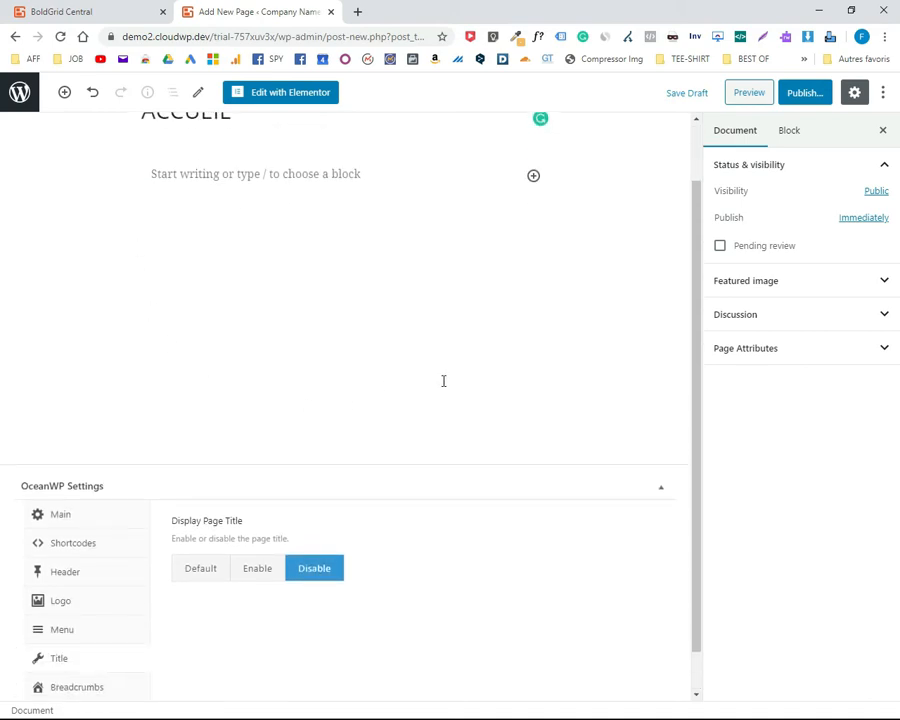
scroll(443, 381, up, 1)
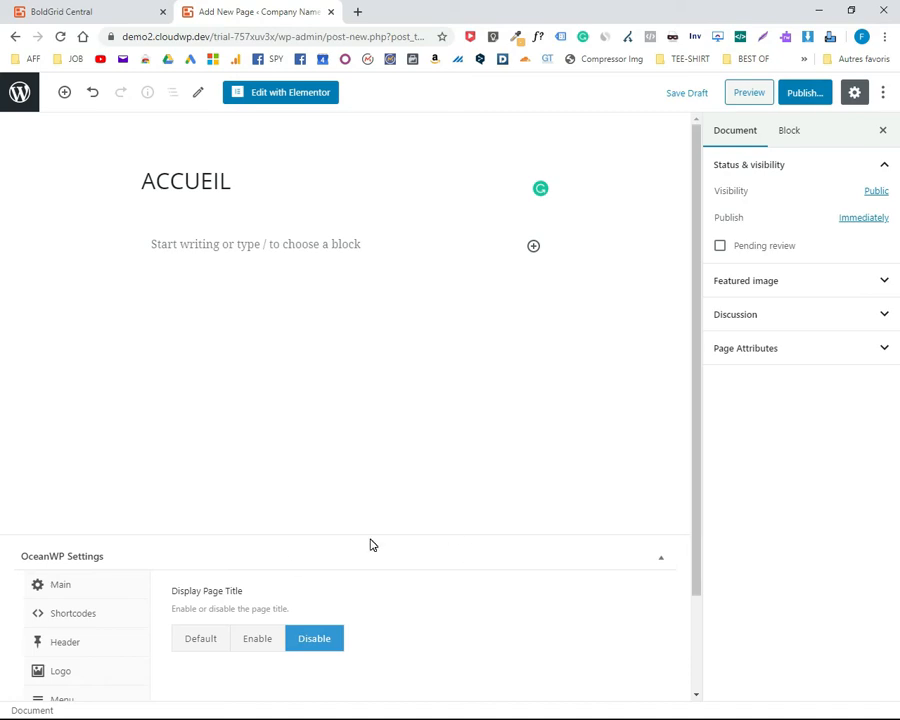
Publish the ACCUEIL page immediately with public visibility and return to the list of pages
click(808, 97)
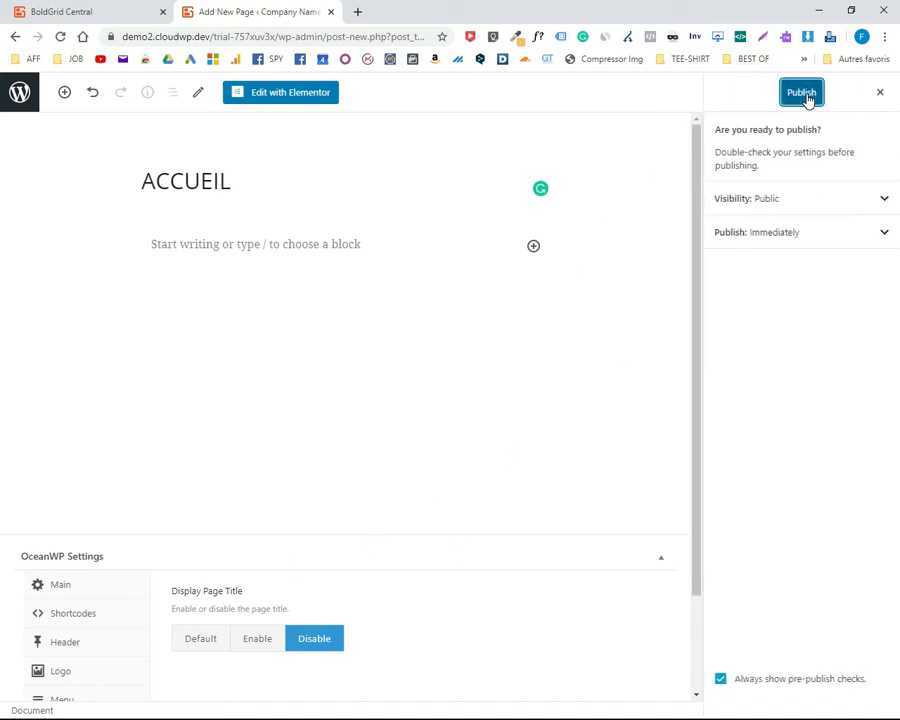
click(806, 96)
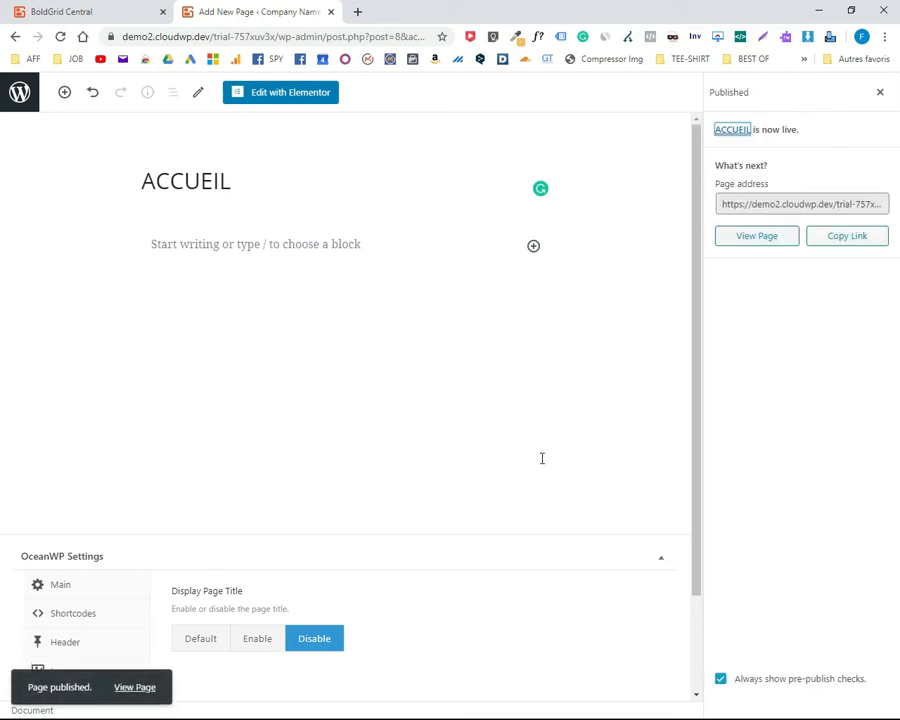
click(19, 93)
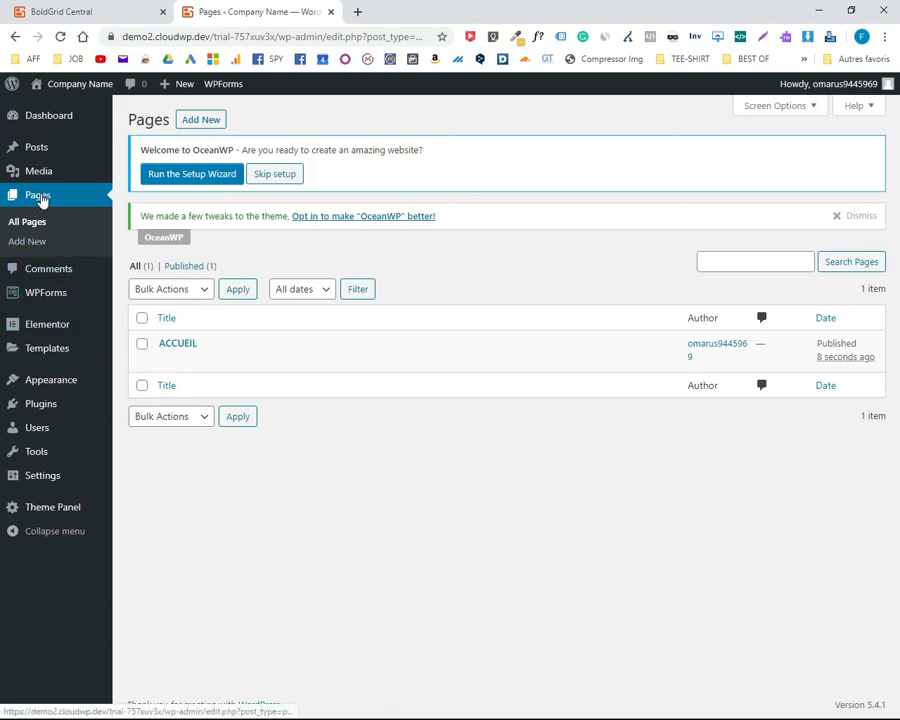
Add another new page, title it PRESTATIONS, and bring up its main OceanWP settings
click(28, 243)
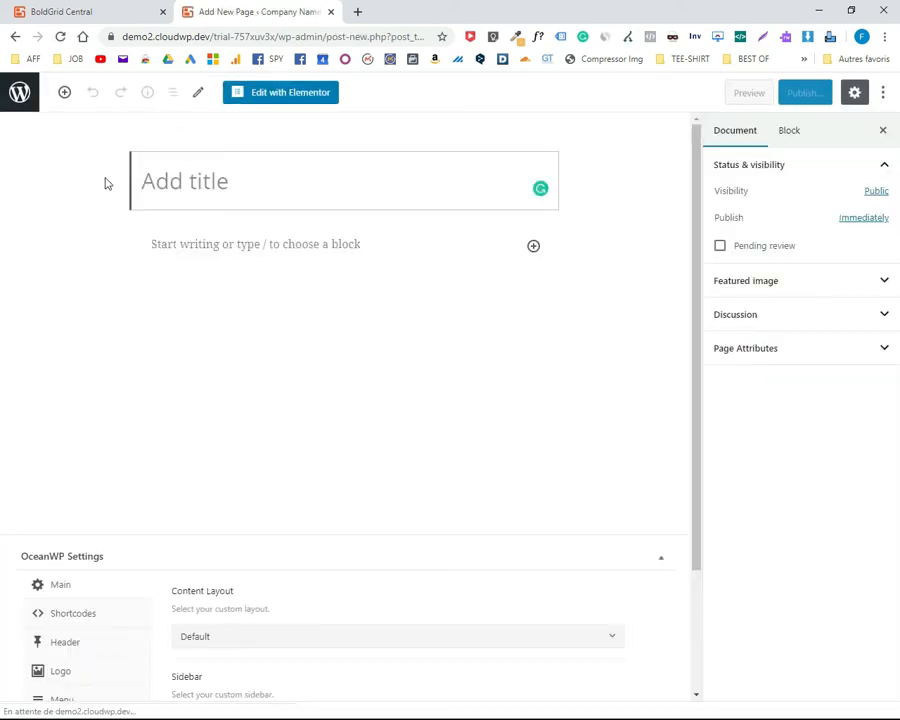
click(205, 183)
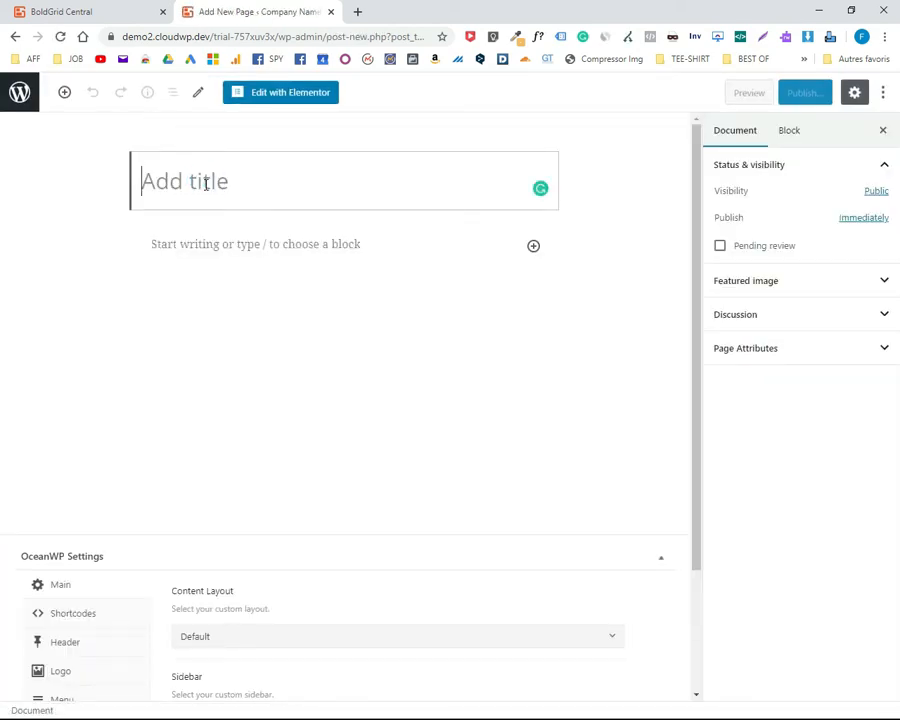
text(PRE)
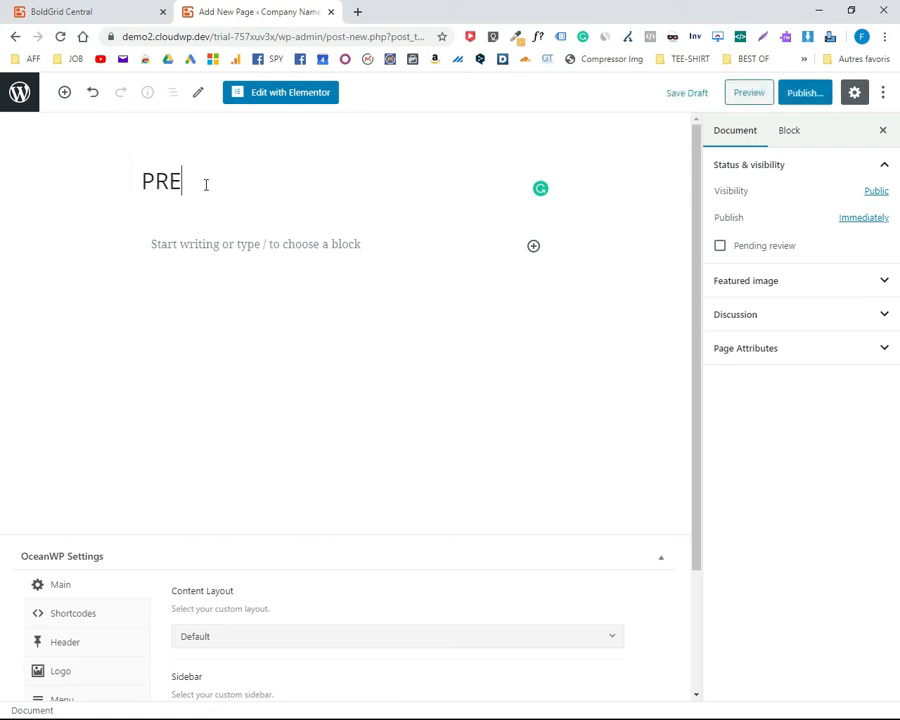
text(STATIONS)
scroll(295, 280, down, 2)
scroll(284, 432, up, 1)
scroll(288, 409, down, 1)
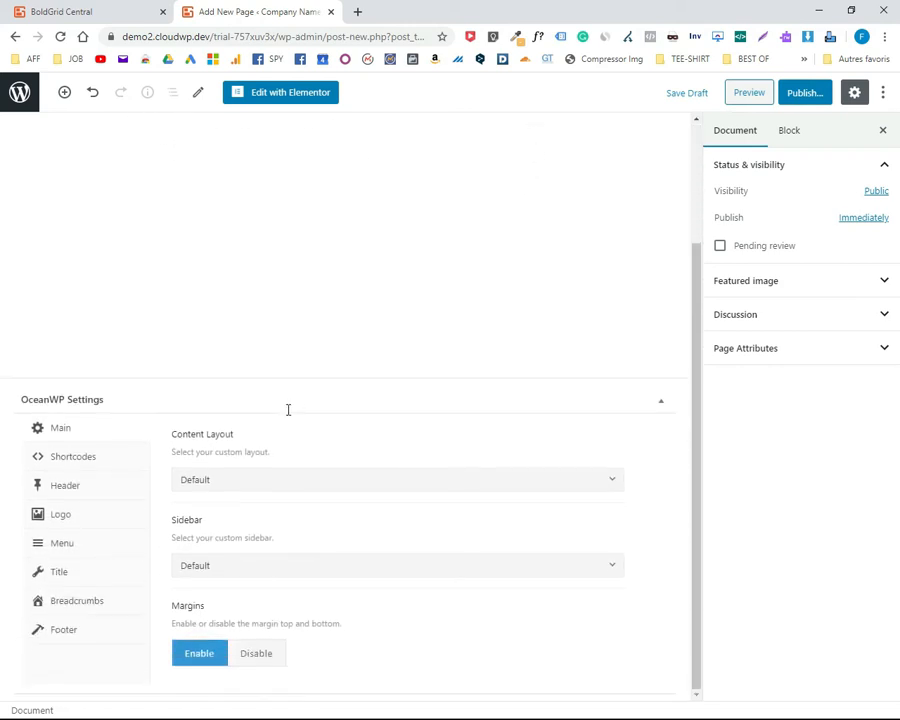
In the PRESTATIONS page's OceanWP settings, set the content layout to 100% Full Width and disable the margins
click(445, 486)
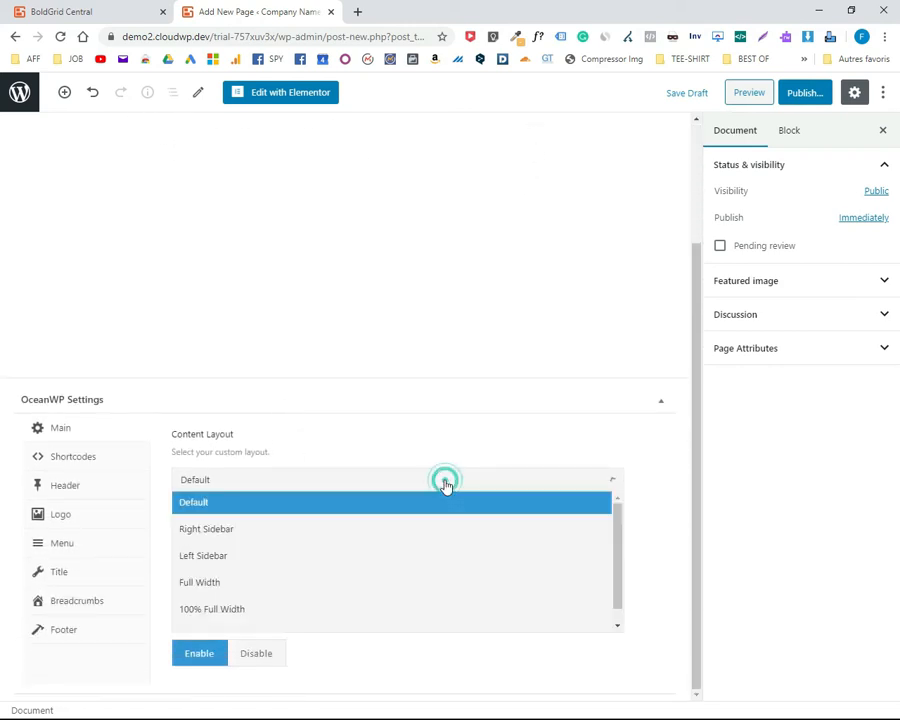
click(270, 610)
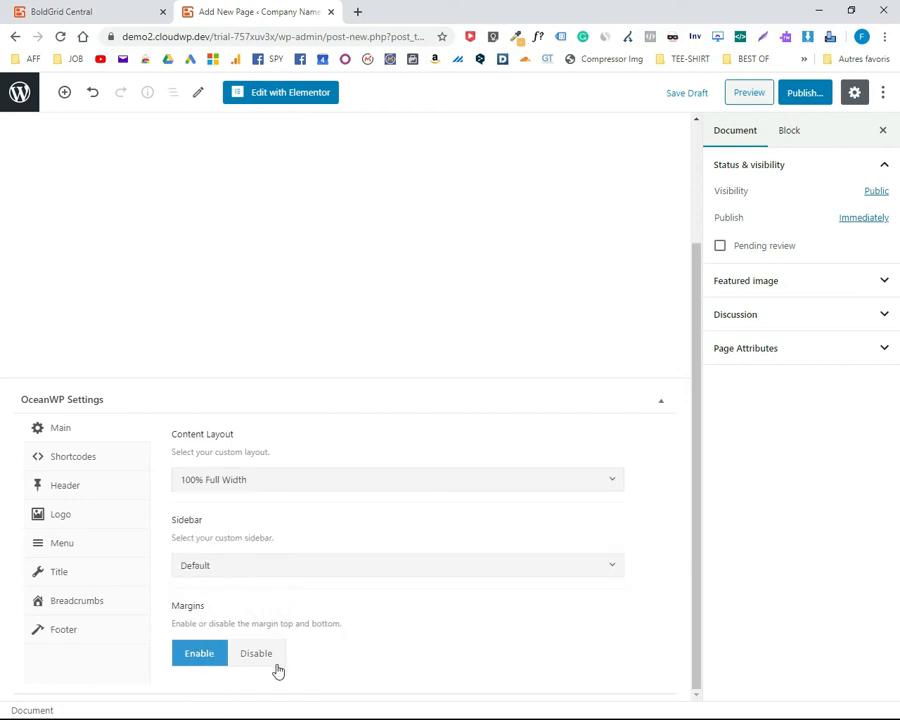
click(262, 655)
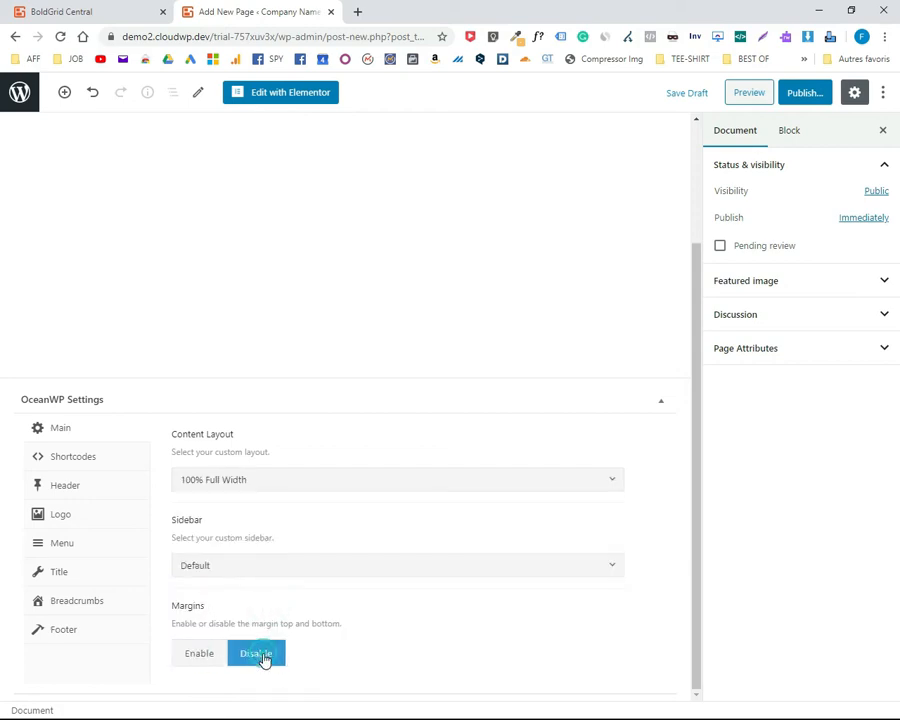
Disable the page title display in the OceanWP title settings and publish the PRESTATIONS page
click(59, 572)
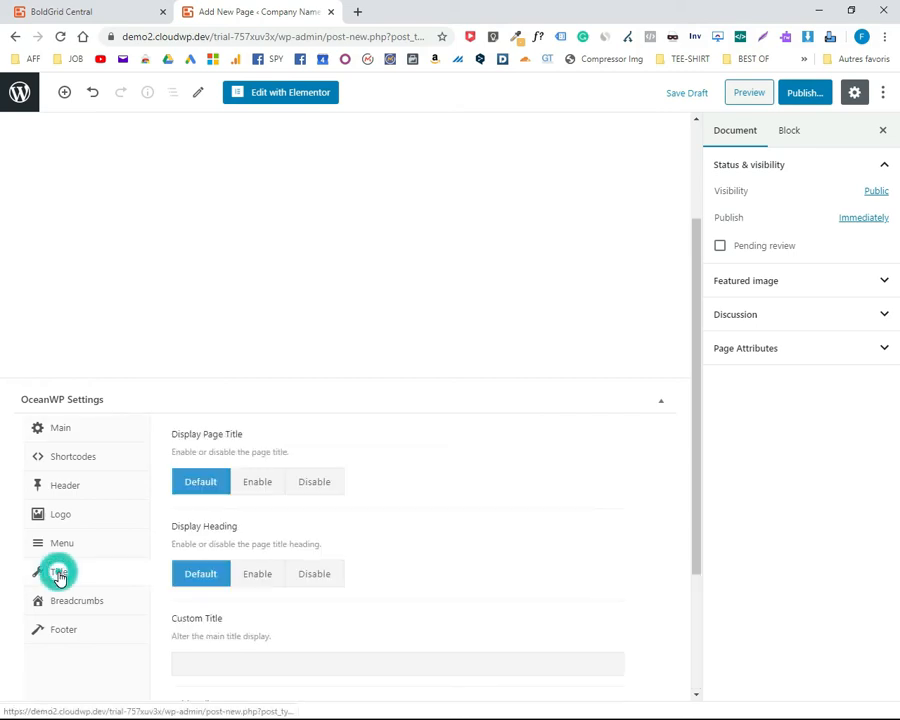
click(304, 485)
click(312, 485)
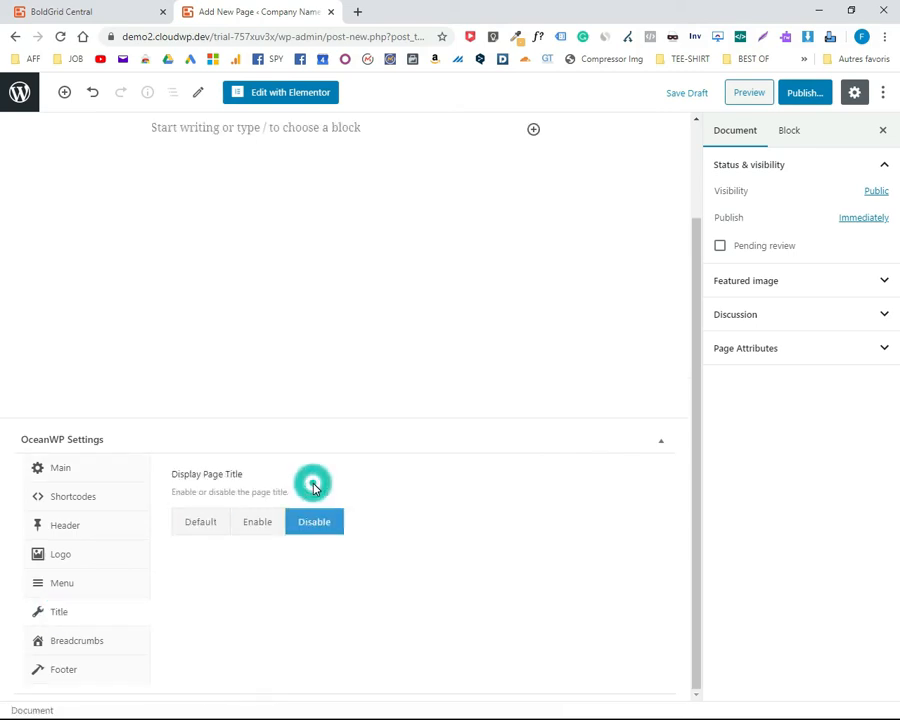
click(806, 92)
click(806, 92)
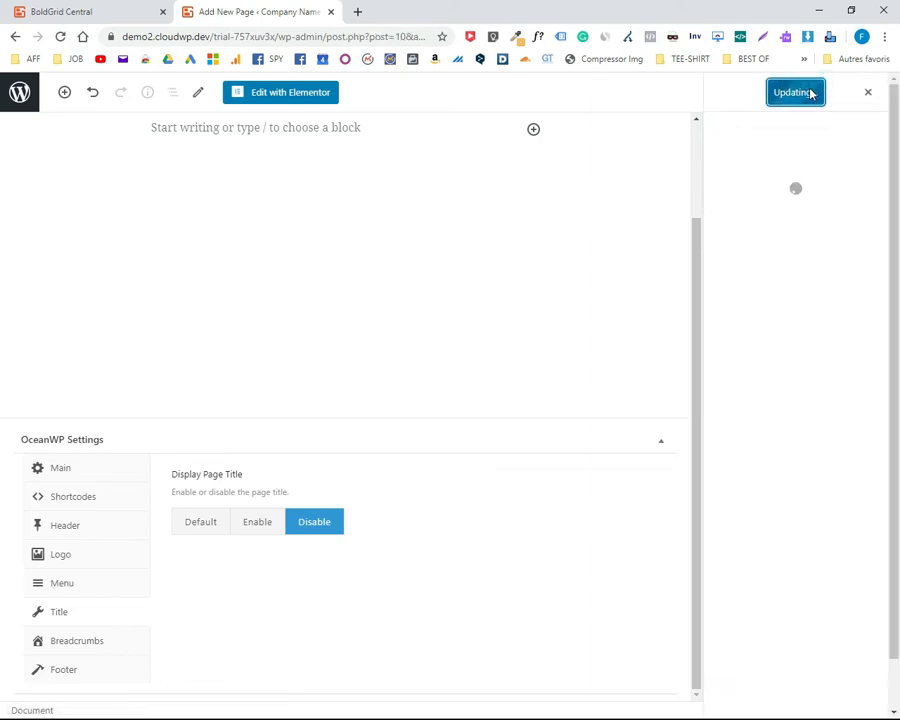
Return to the list of pages and add a new page titled DEVIS
click(17, 96)
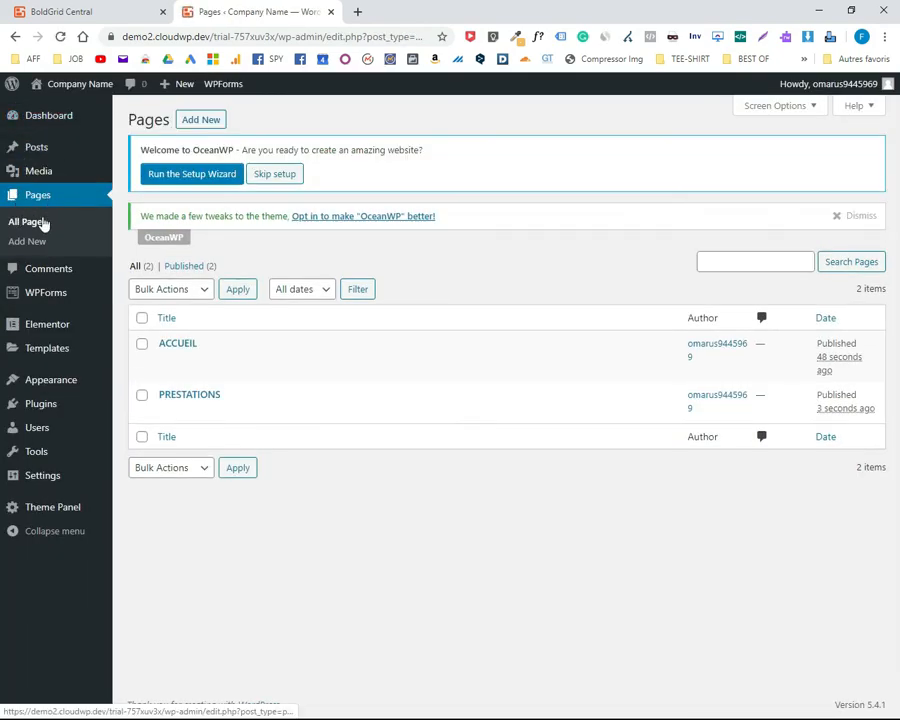
click(38, 243)
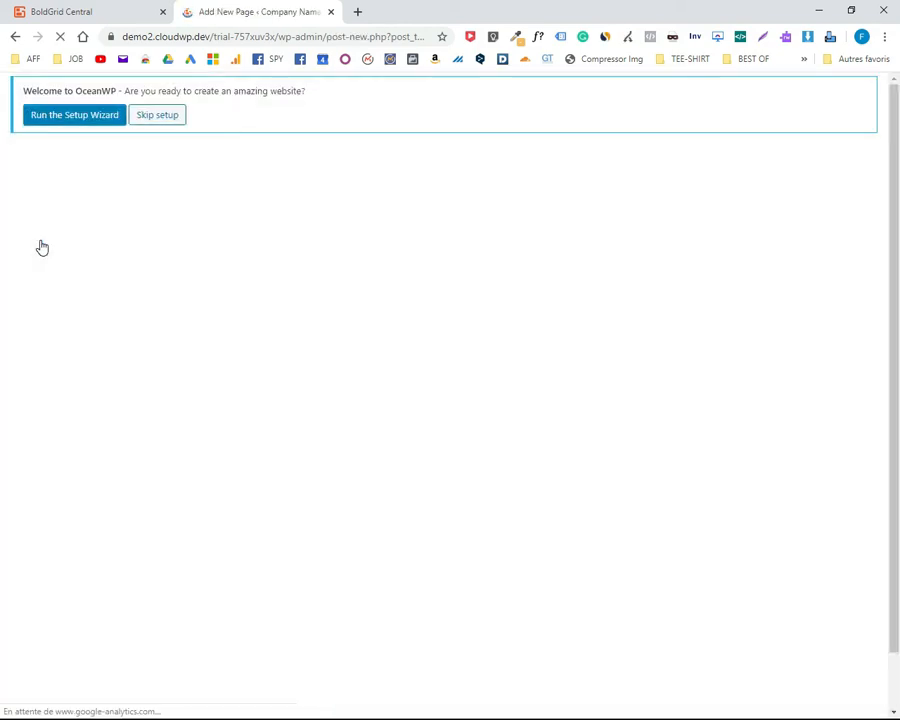
click(183, 182)
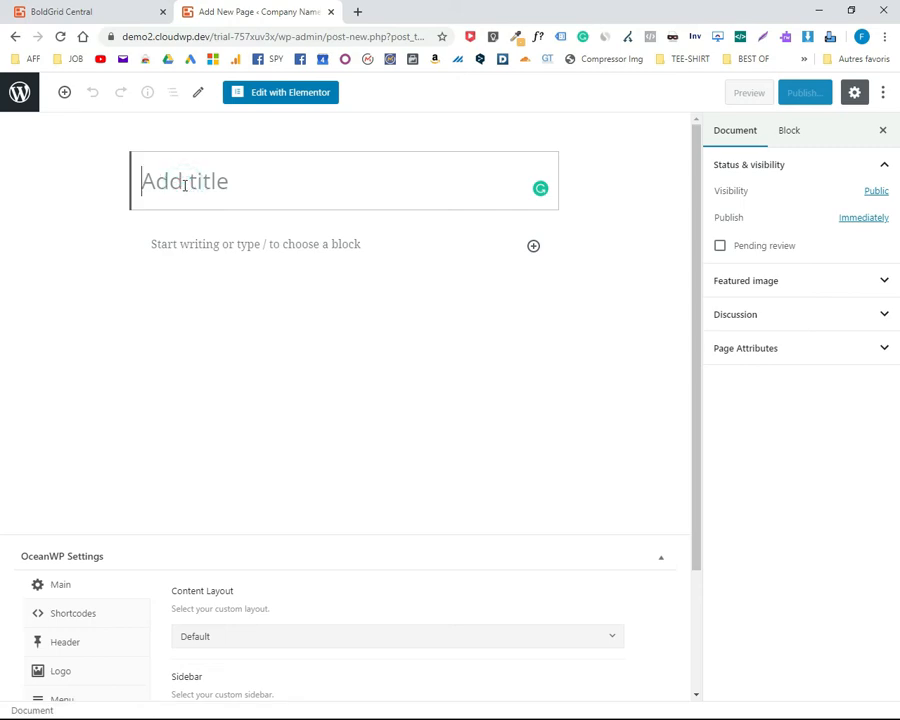
text(DEVIS)
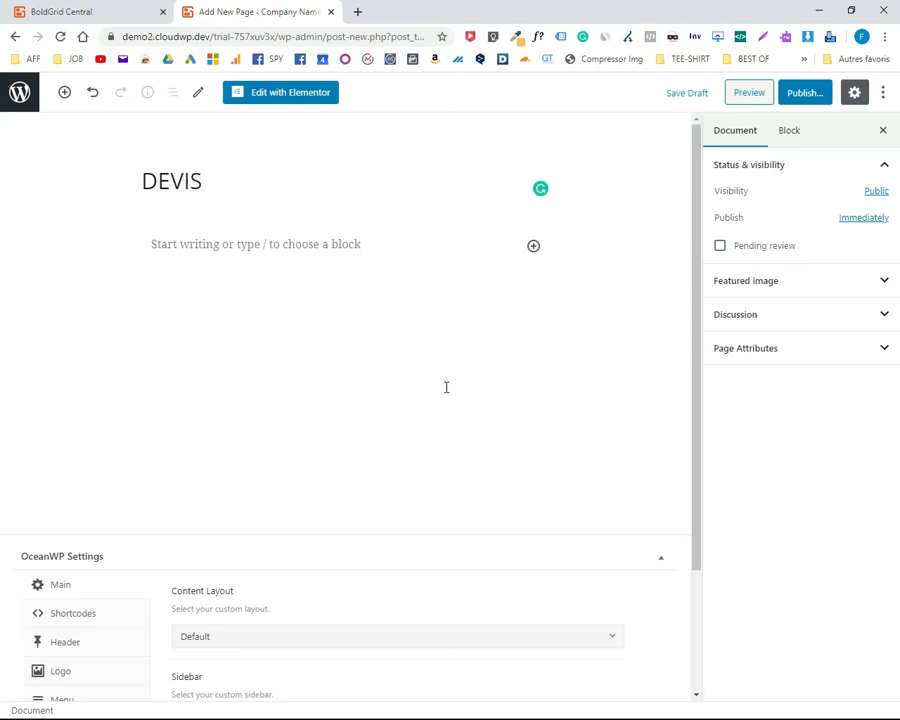
In the DEVIS page's OceanWP settings, choose the 100% Full Width content layout and disable the margins
scroll(446, 387, down, 3)
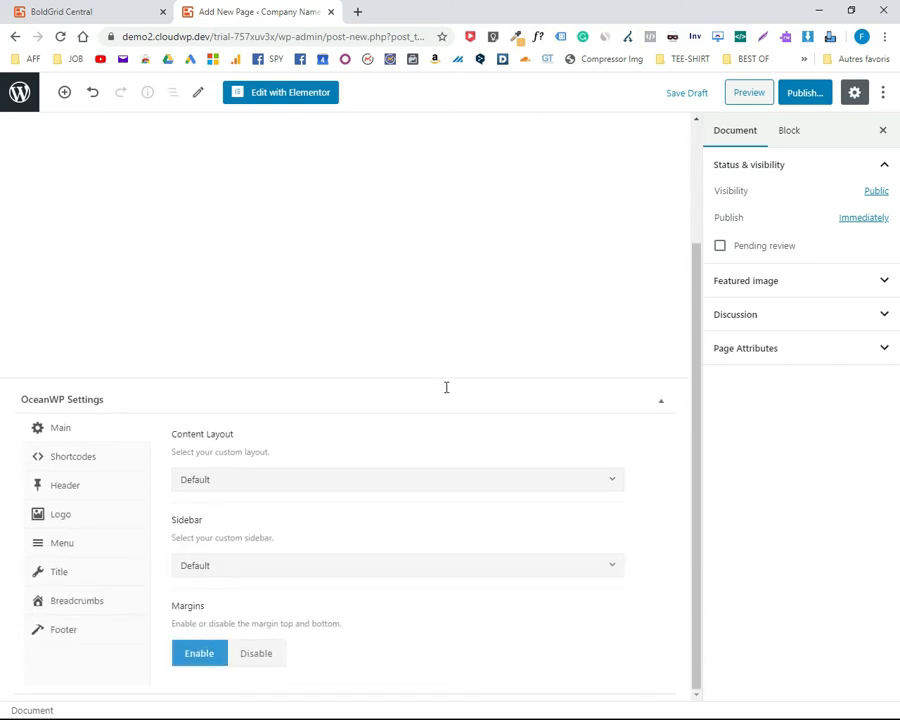
click(368, 482)
click(290, 608)
click(247, 655)
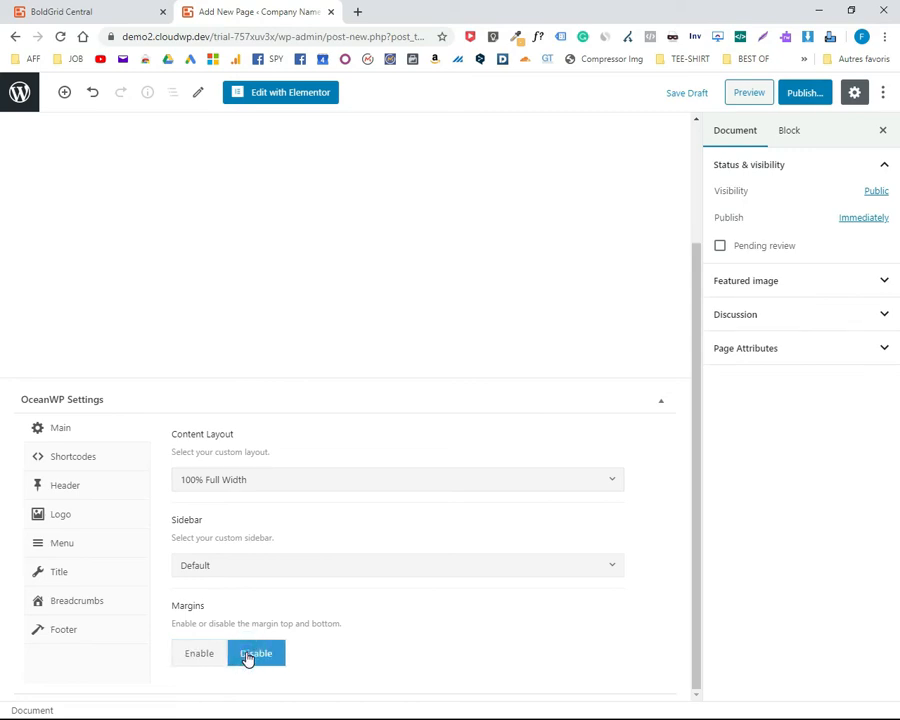
Disable the page title display for the DEVIS page in its OceanWP settings and publish the page
click(60, 574)
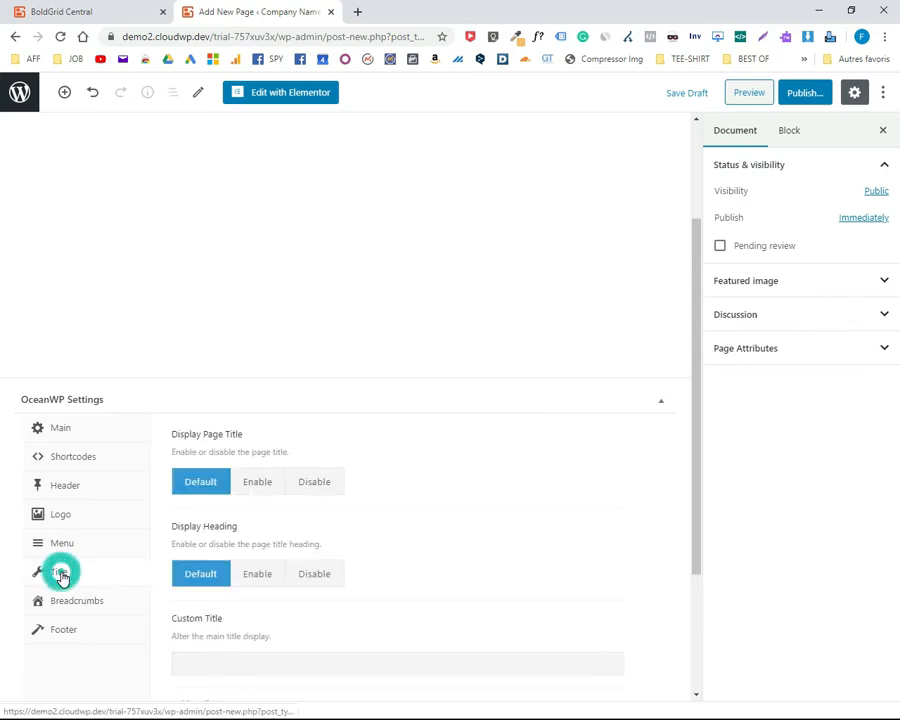
click(306, 492)
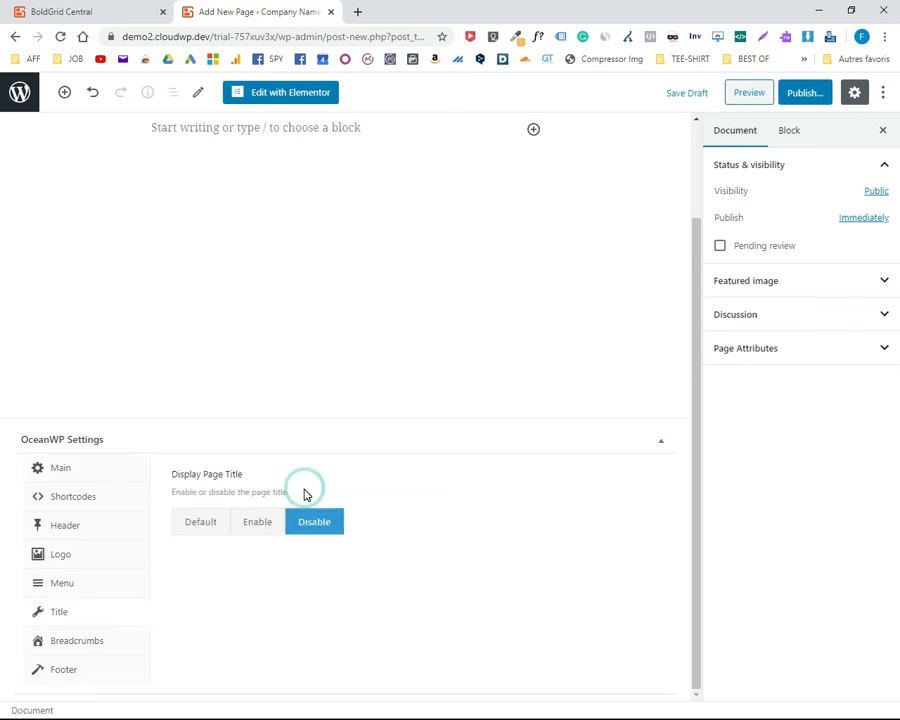
click(804, 92)
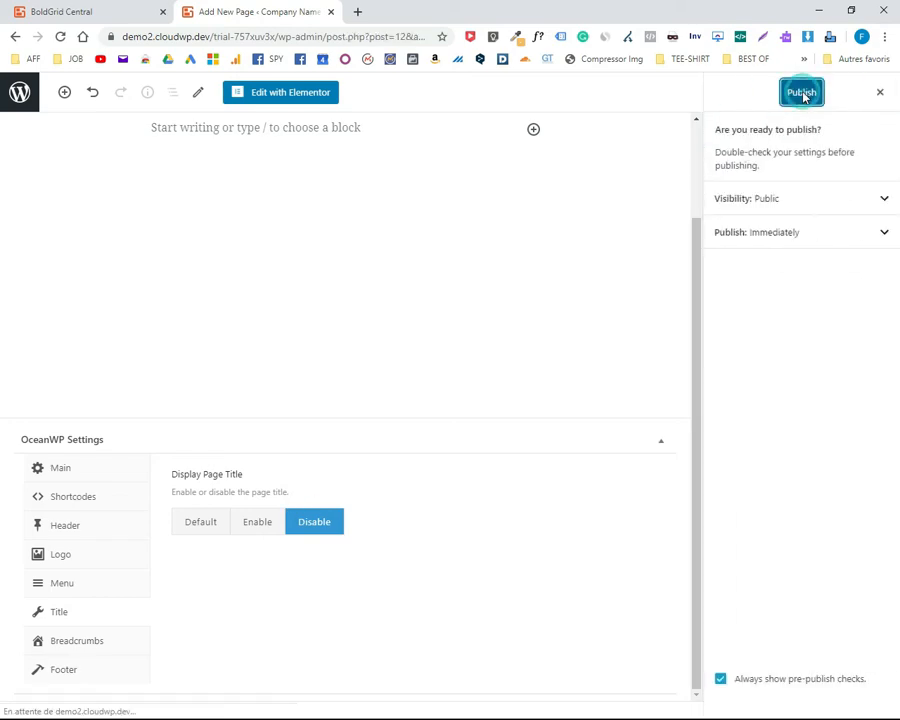
click(802, 93)
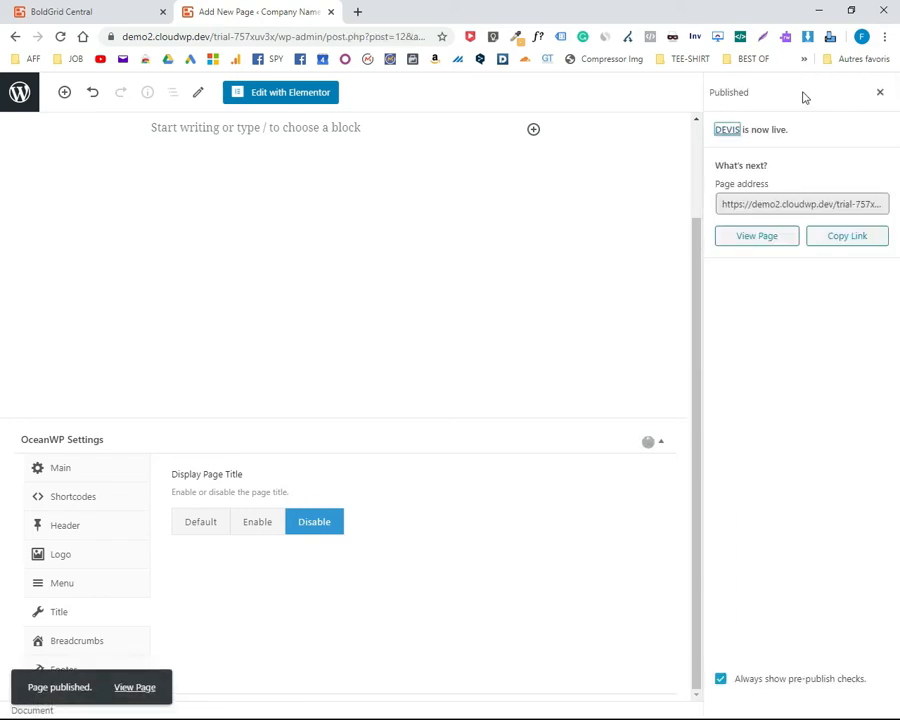
Go back to the list of pages and add a new page titled CONTACT
click(24, 95)
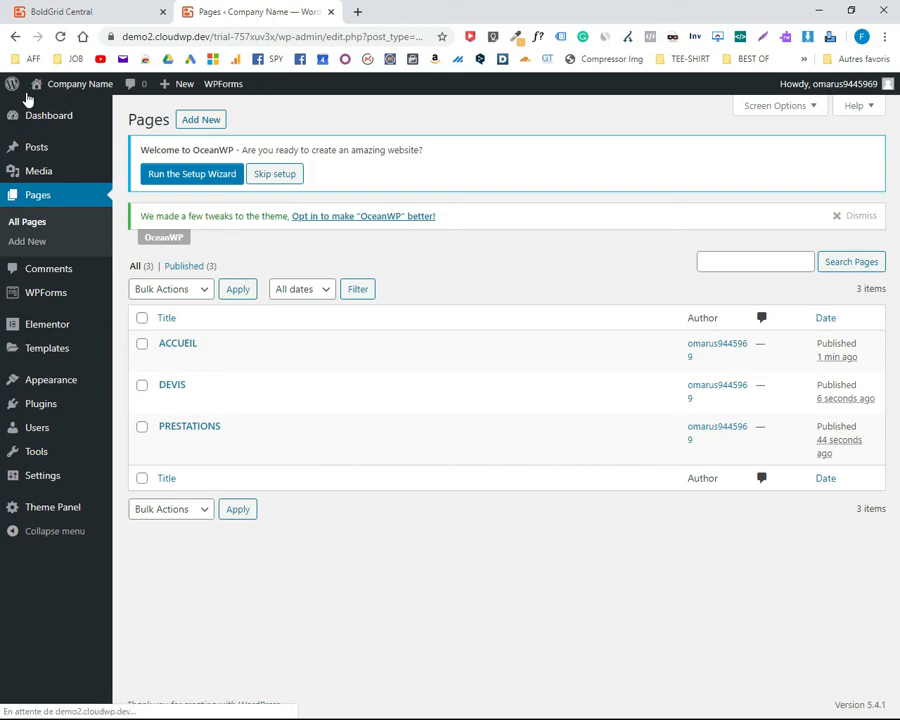
click(14, 243)
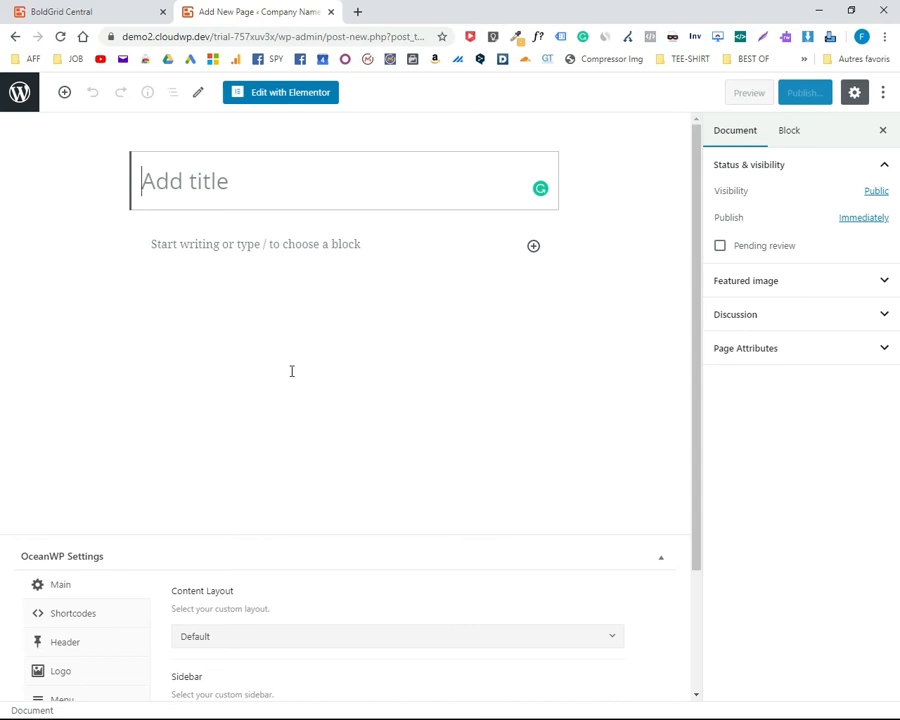
click(176, 189)
text(CONTAC)
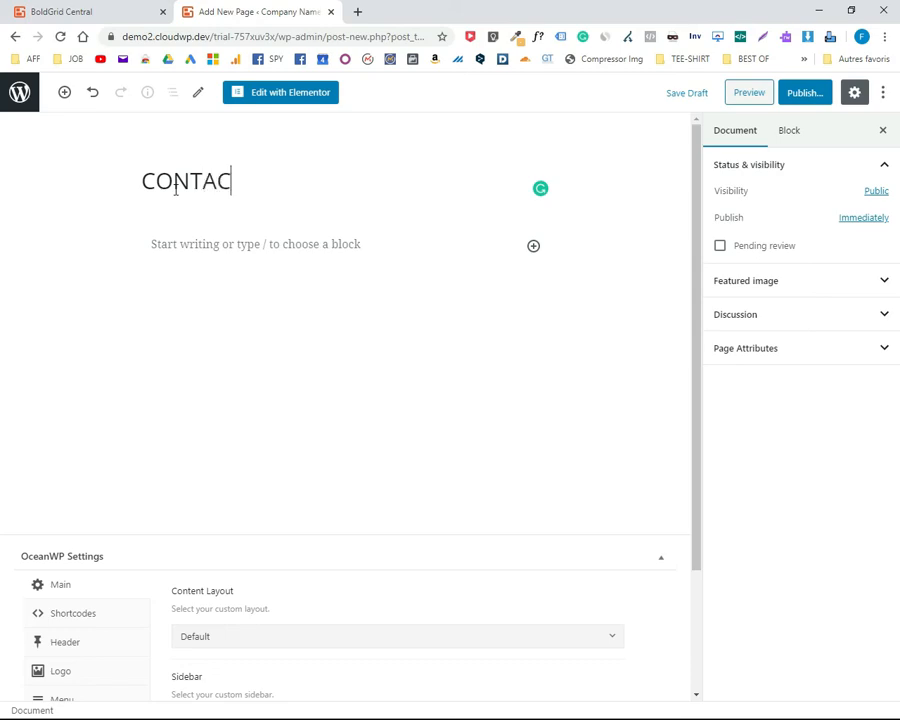
text(T)
In the CONTACT page's OceanWP settings, set the content layout to 100% Full Width and disable the margins
scroll(320, 430, down, 3)
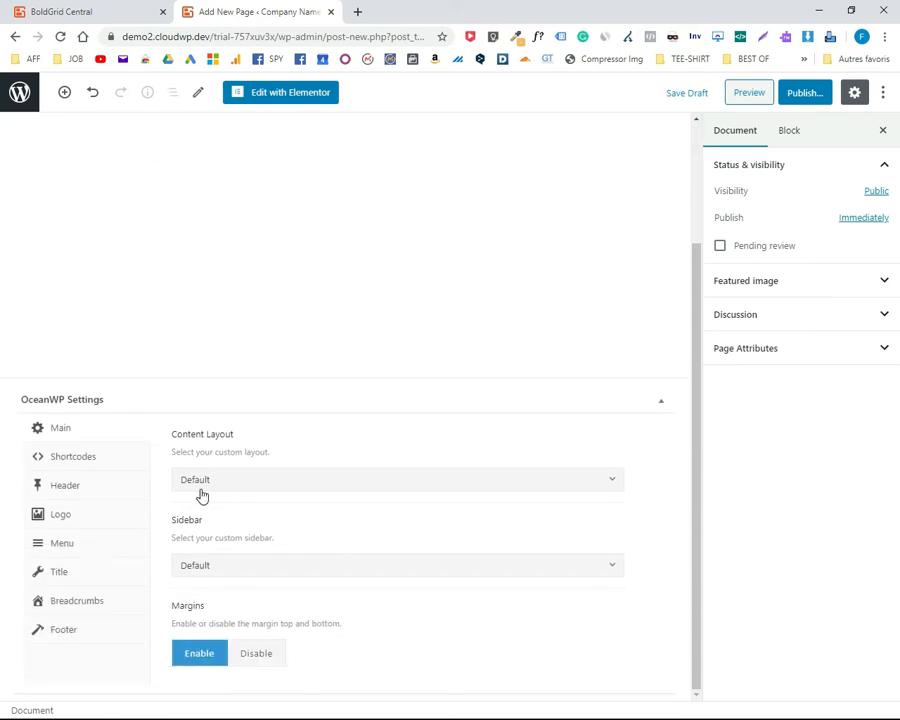
click(314, 484)
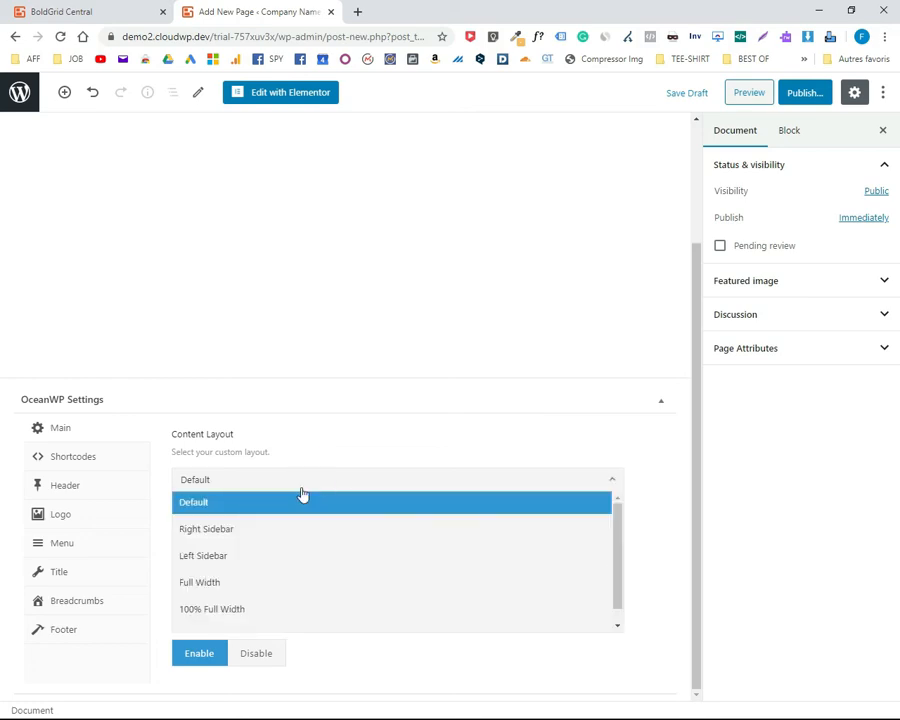
click(227, 612)
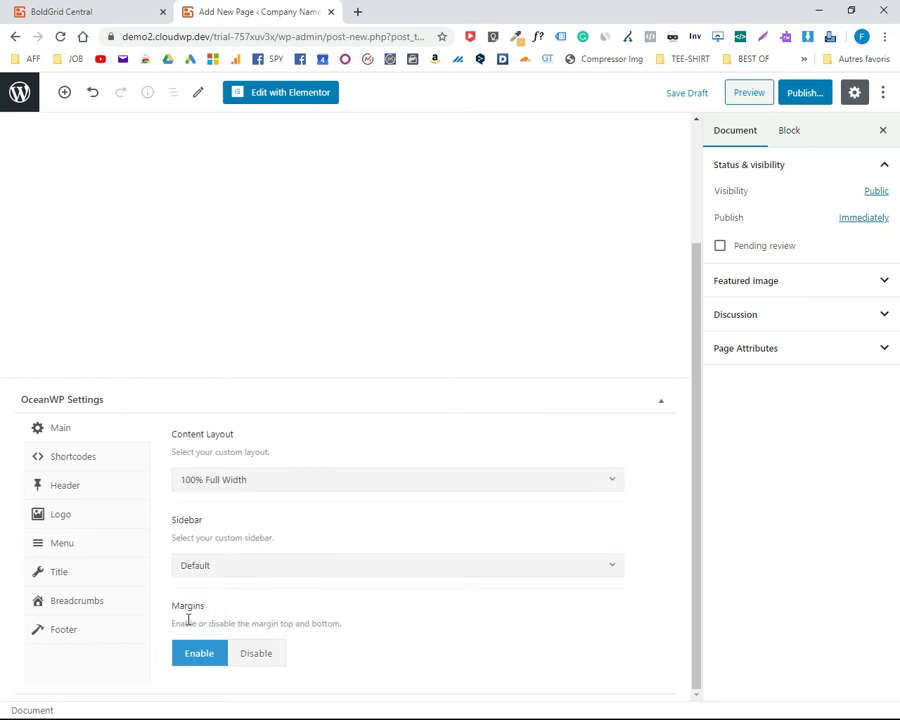
click(252, 660)
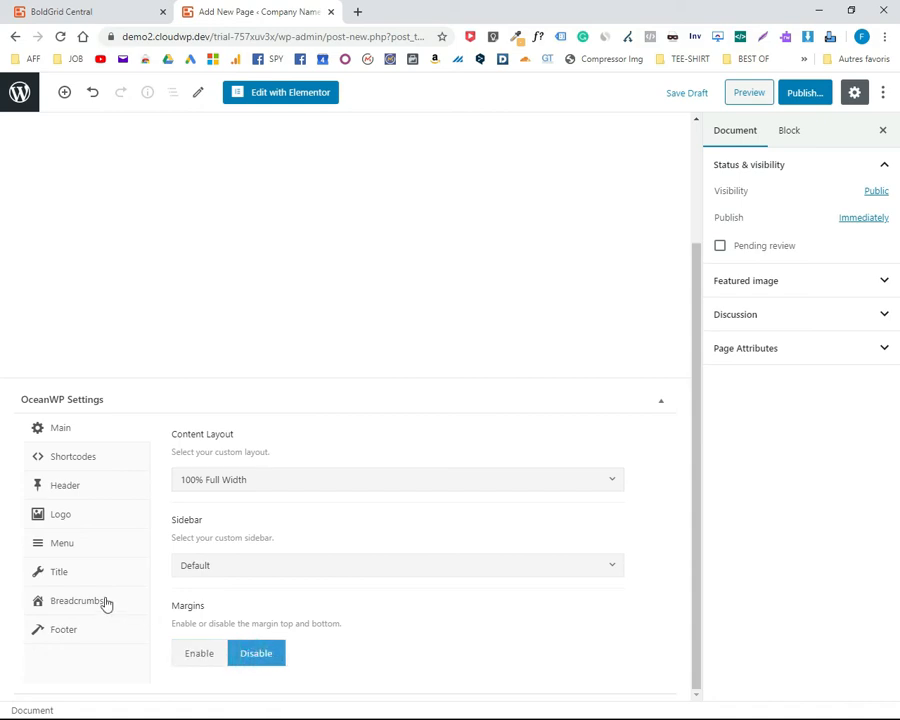
Disable the CONTACT page's title display, then publish the page and return to the list of pages
click(58, 576)
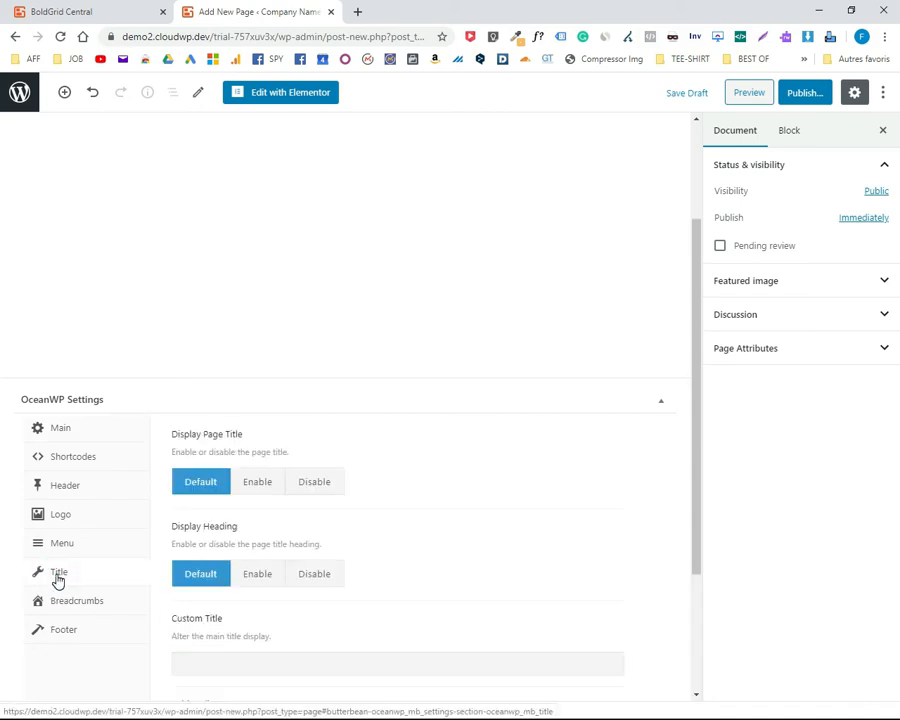
click(310, 482)
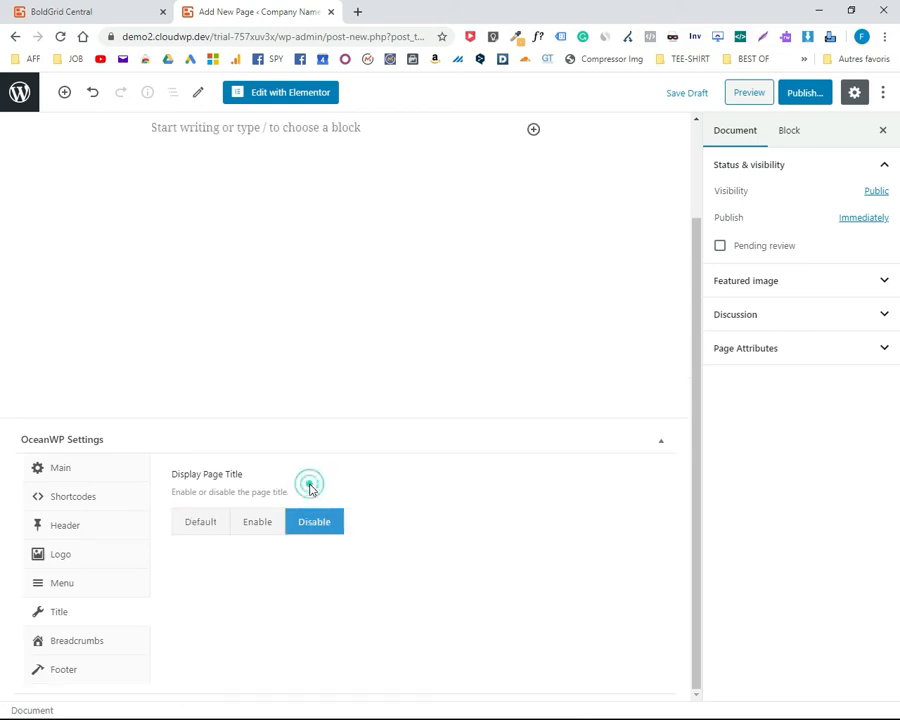
click(800, 96)
click(800, 96)
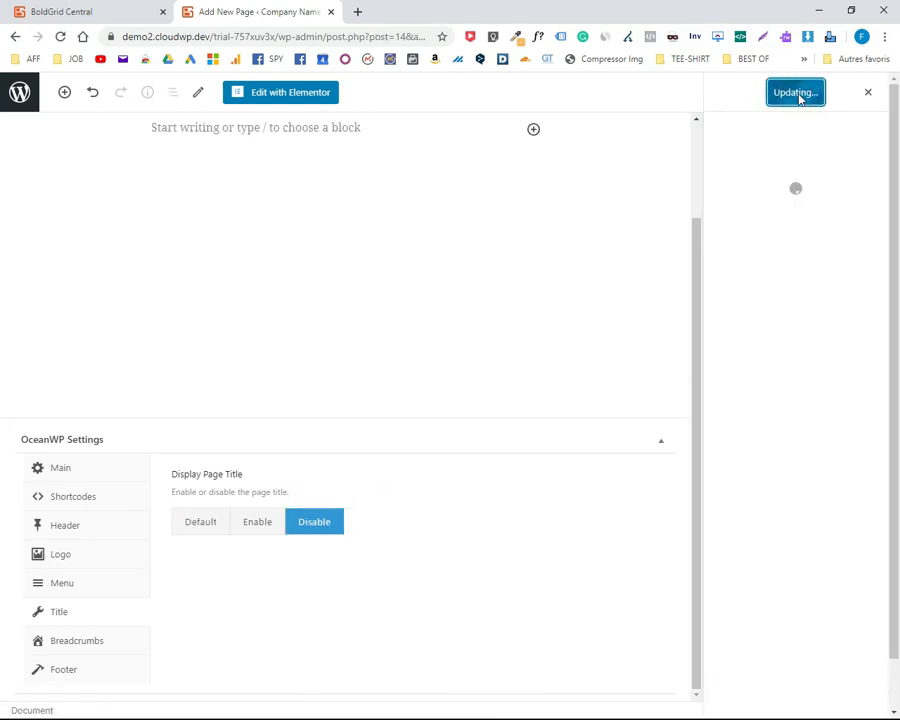
click(17, 104)
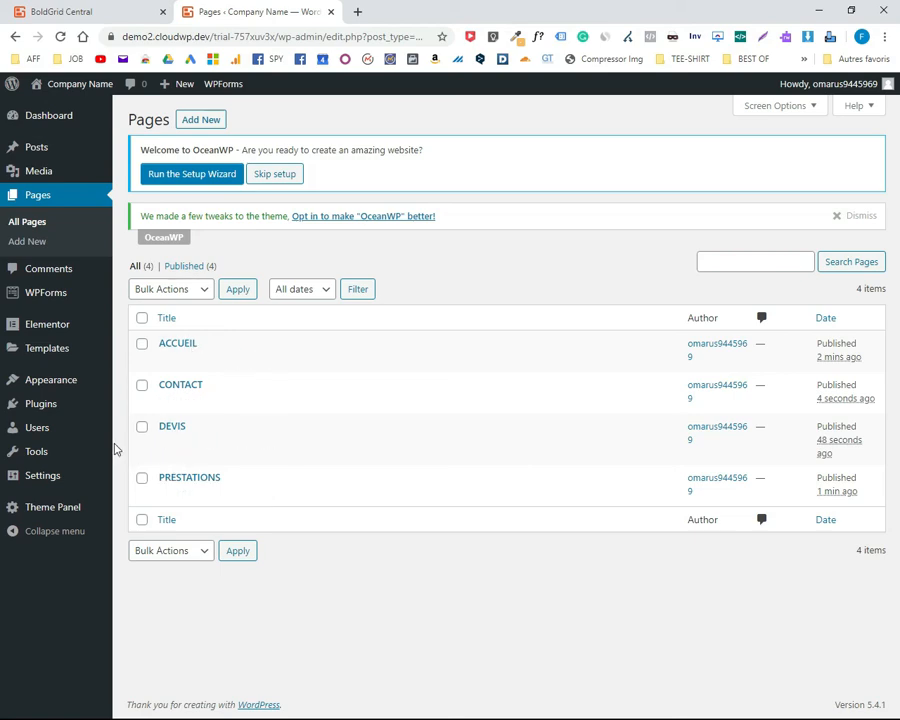
Open the site's menu management and create a navigation menu named Menu
mouse_move(13, 390)
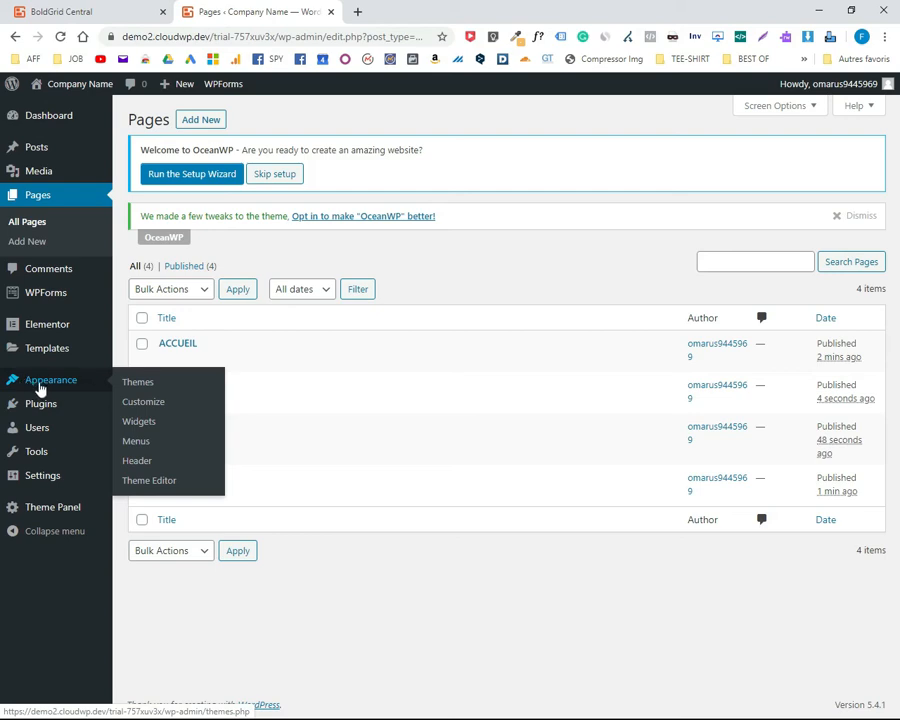
click(133, 444)
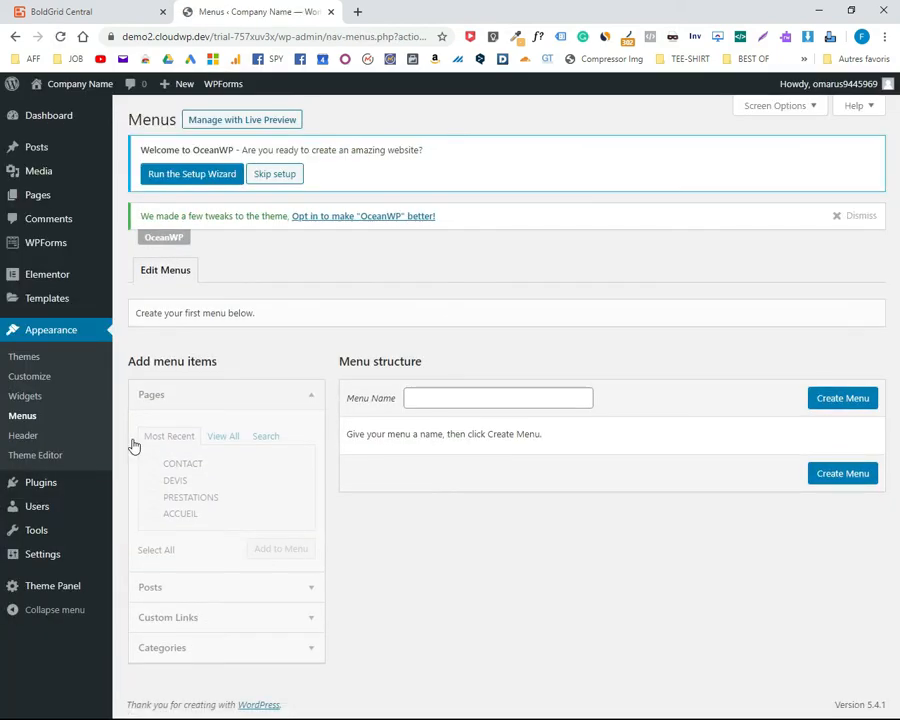
click(412, 398)
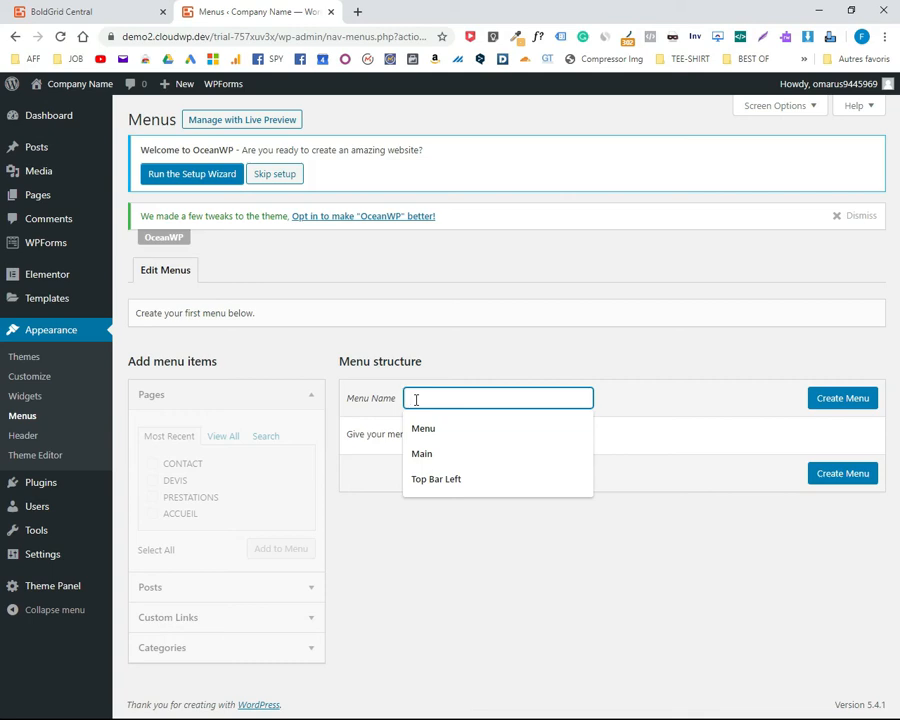
text(Menu)
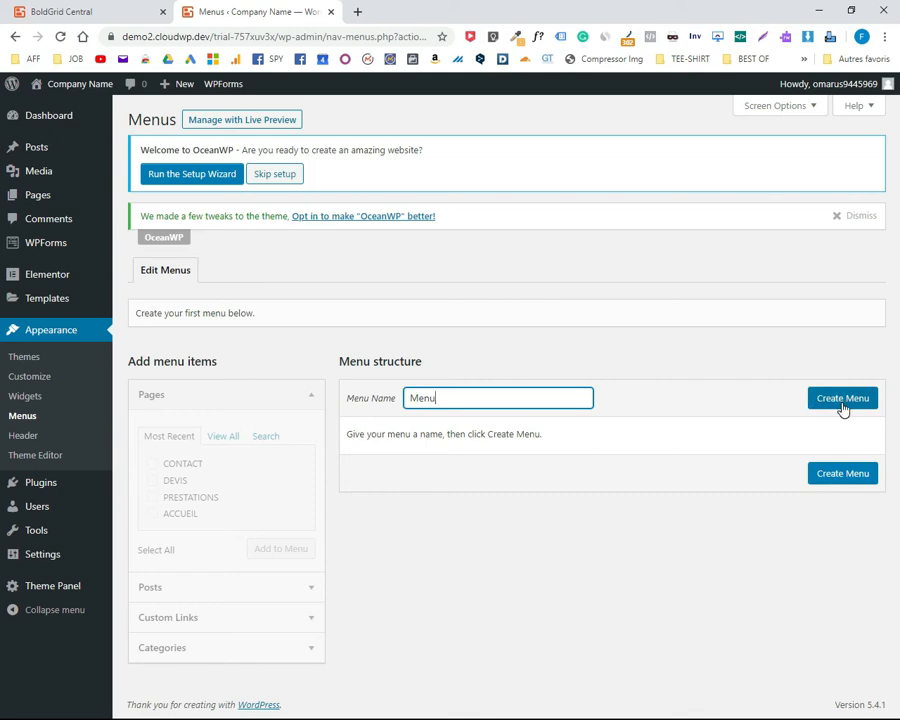
click(843, 400)
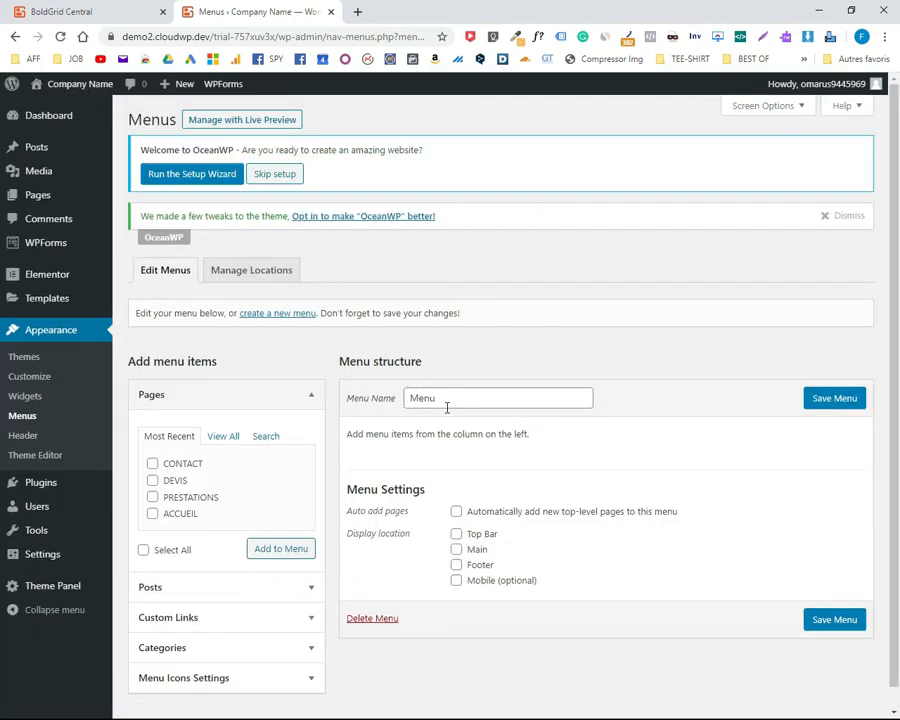
Add the CONTACT, DEVIS, PRESTATIONS and ACCUEIL pages to the menu
click(152, 463)
click(152, 481)
click(152, 497)
click(152, 513)
click(269, 554)
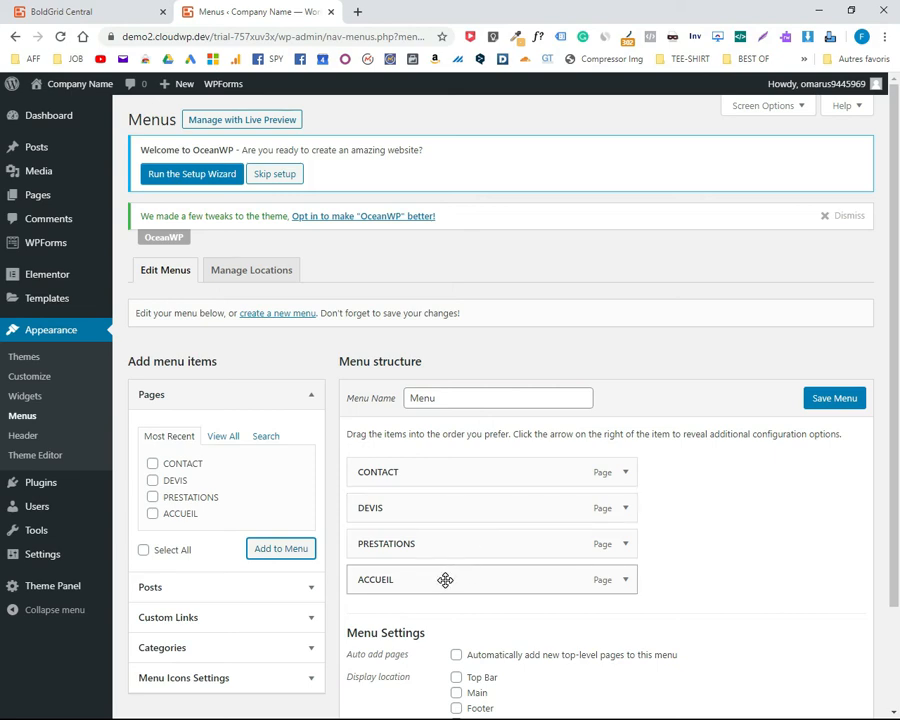
Reorder the menu items so they run ACCUEIL, DEVIS, PRESTATIONS, CONTACT
drag(444, 578, 439, 474)
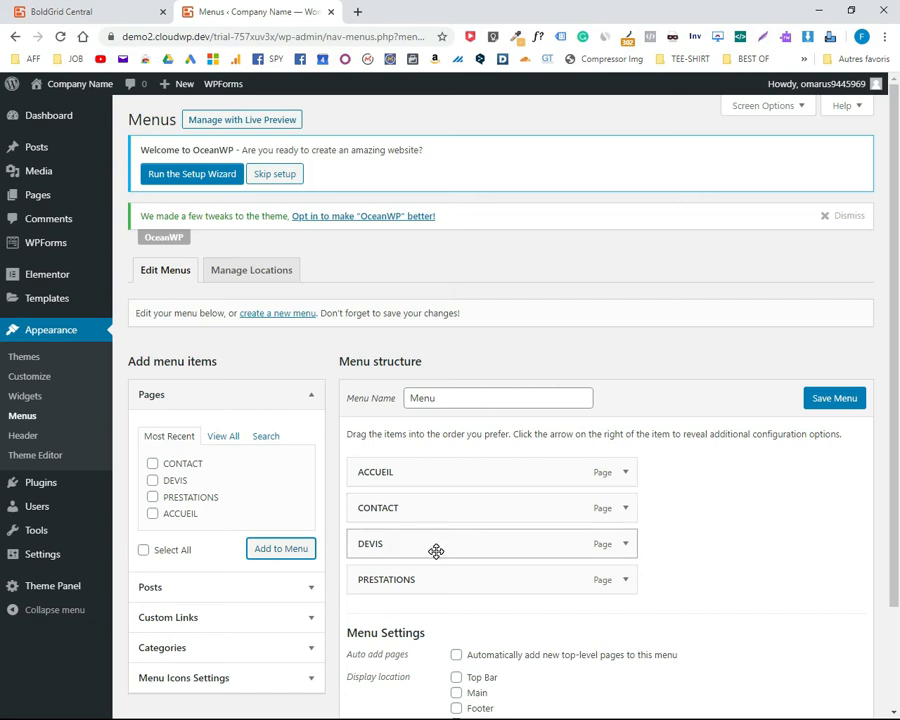
drag(436, 551, 409, 506)
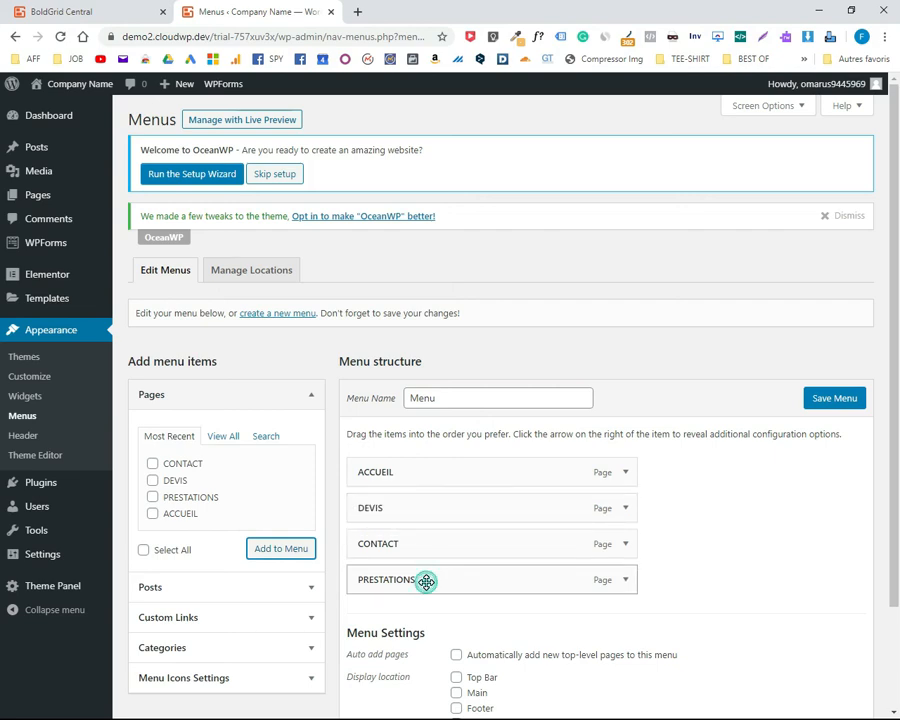
drag(424, 575, 425, 540)
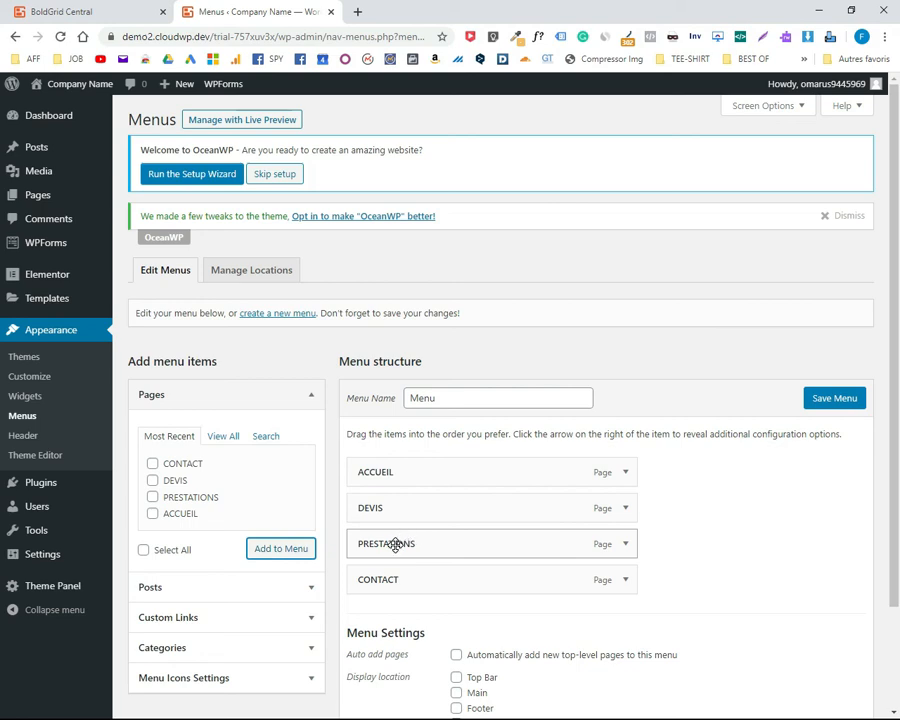
Try nesting PRESTATIONS and CONTACT as sub-items of DEVIS, and move both back to the top level
drag(395, 545, 430, 545)
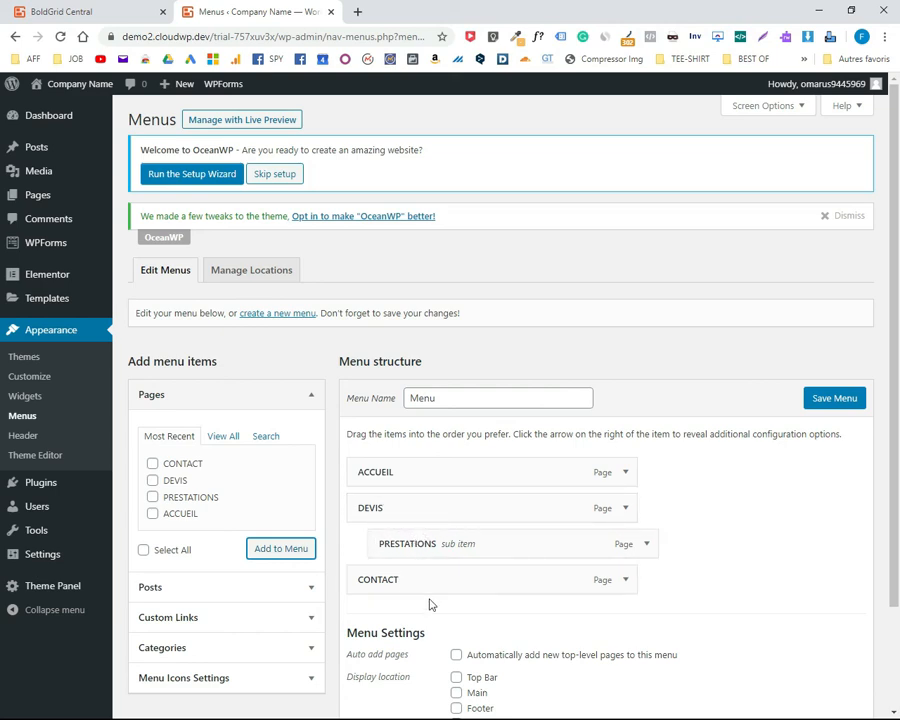
drag(364, 583, 397, 582)
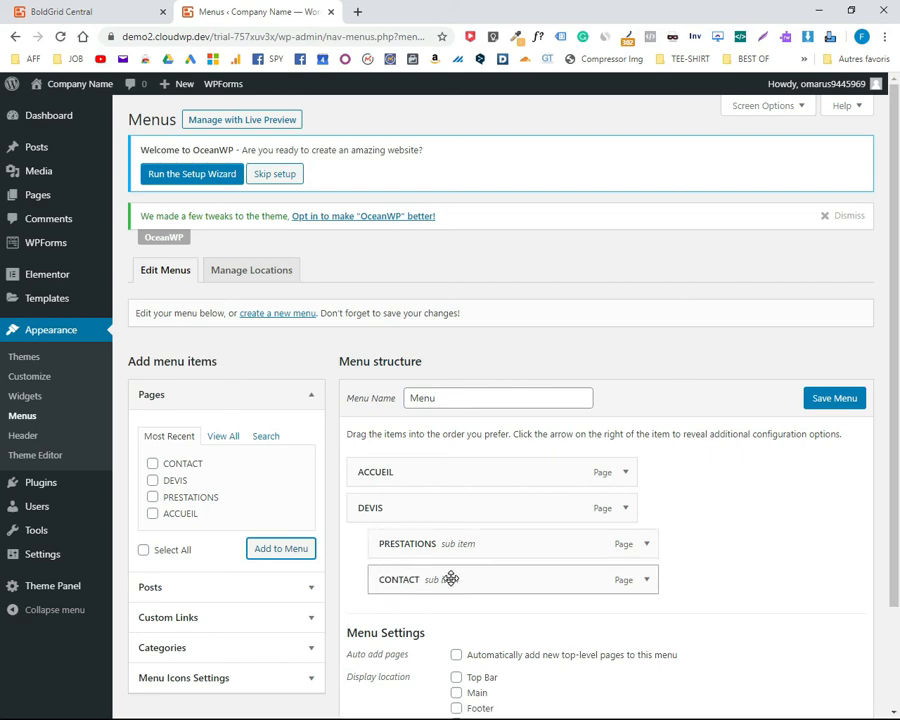
drag(491, 542, 406, 568)
drag(395, 545, 390, 540)
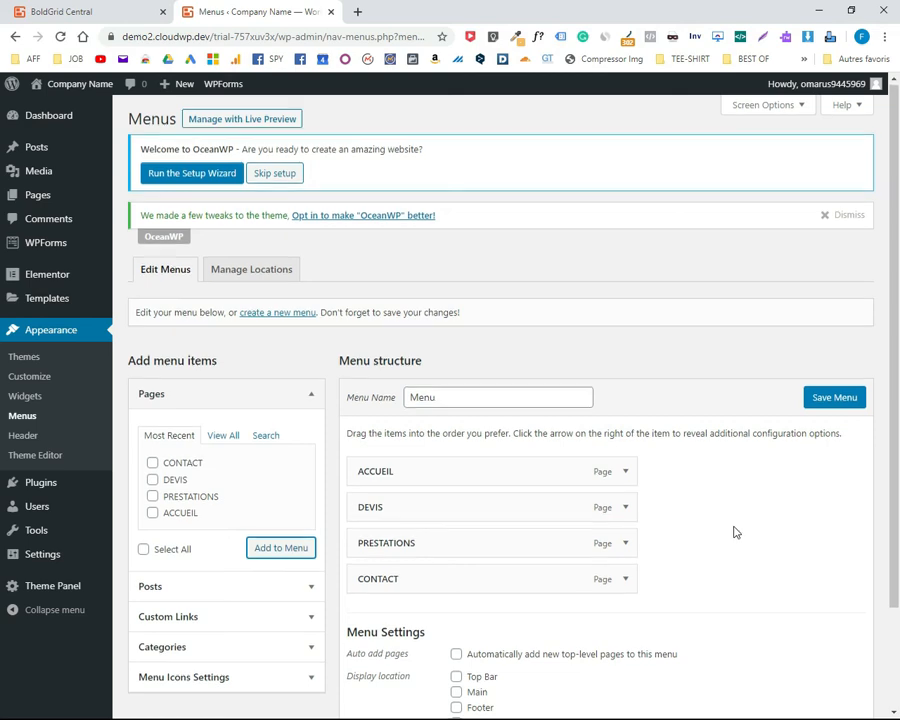
Assign the menu to the Main display location and save it
scroll(733, 531, down, 2)
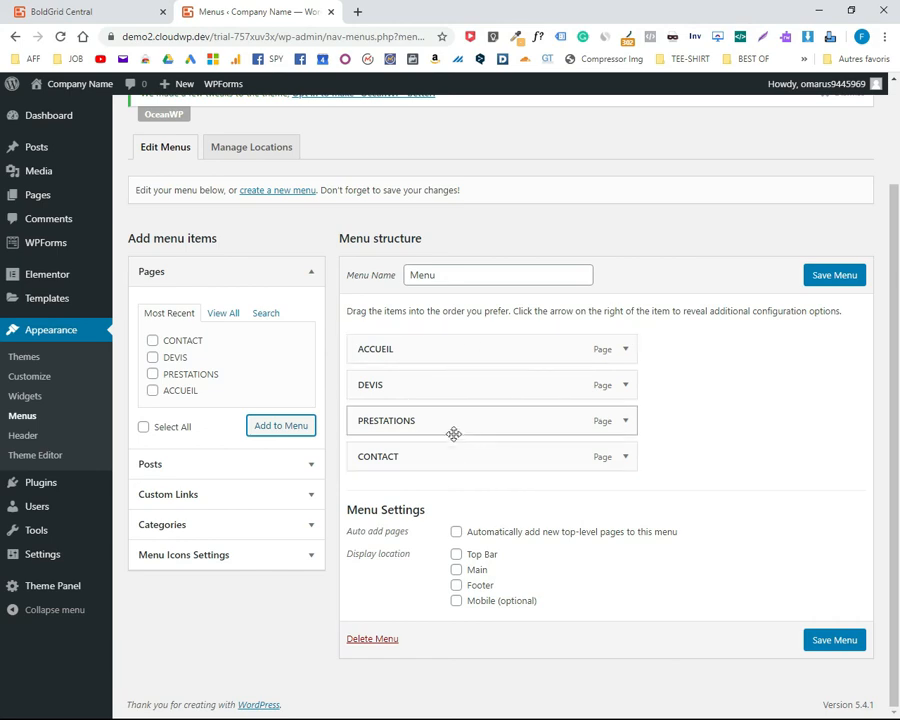
click(456, 571)
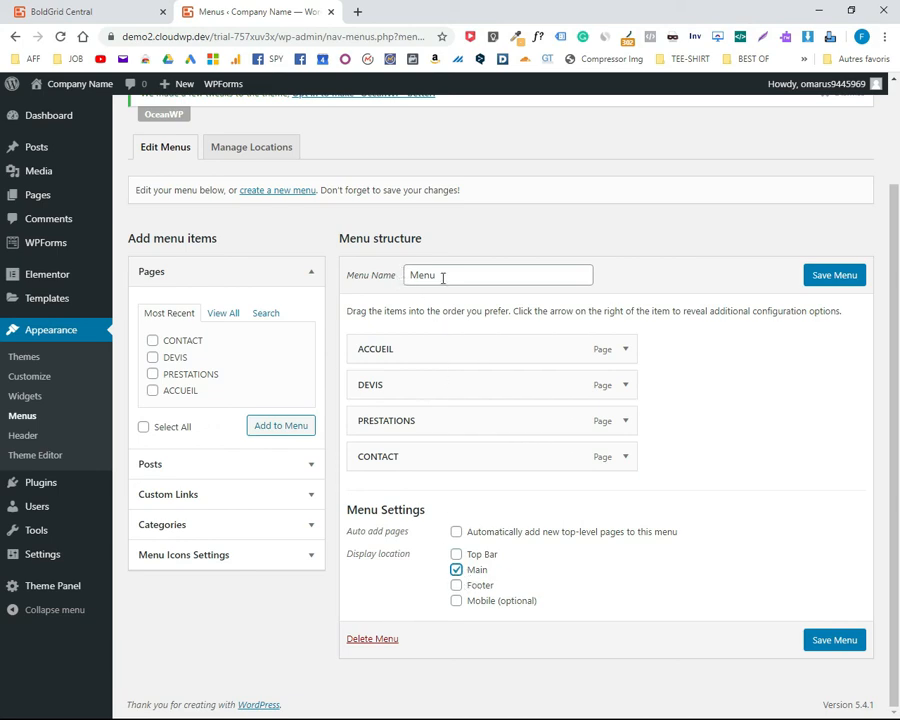
click(832, 279)
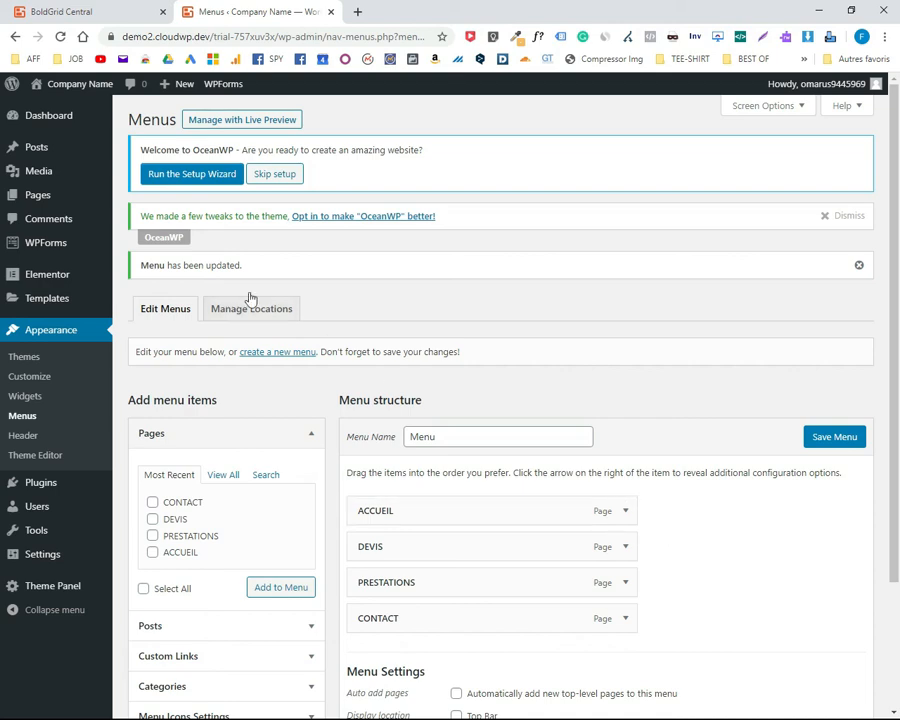
Open the ACCUEIL page from the list of pages and launch it in the Elementor editor
click(39, 197)
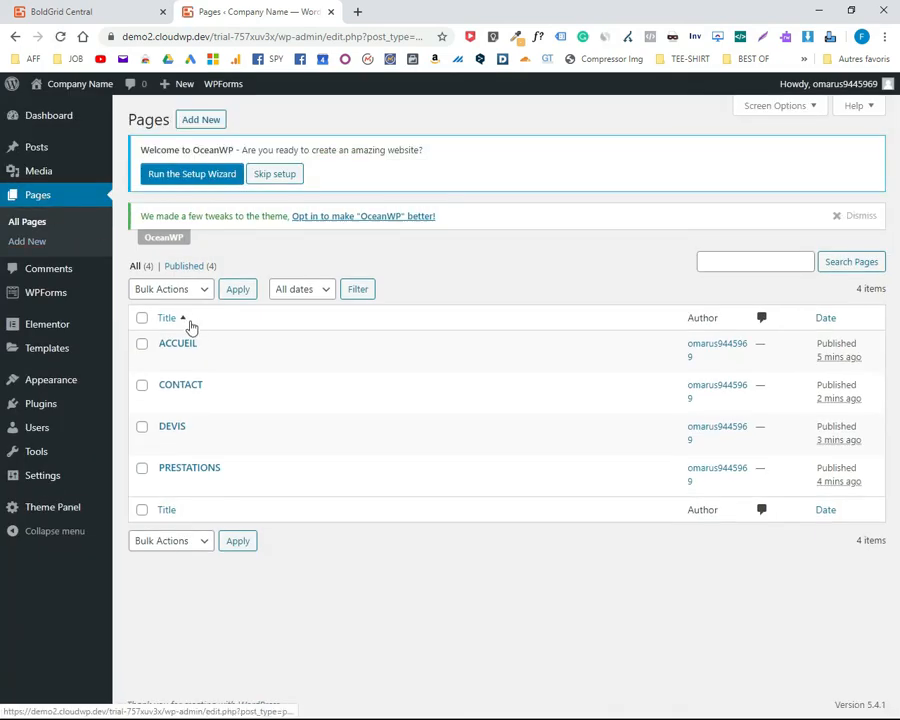
click(175, 345)
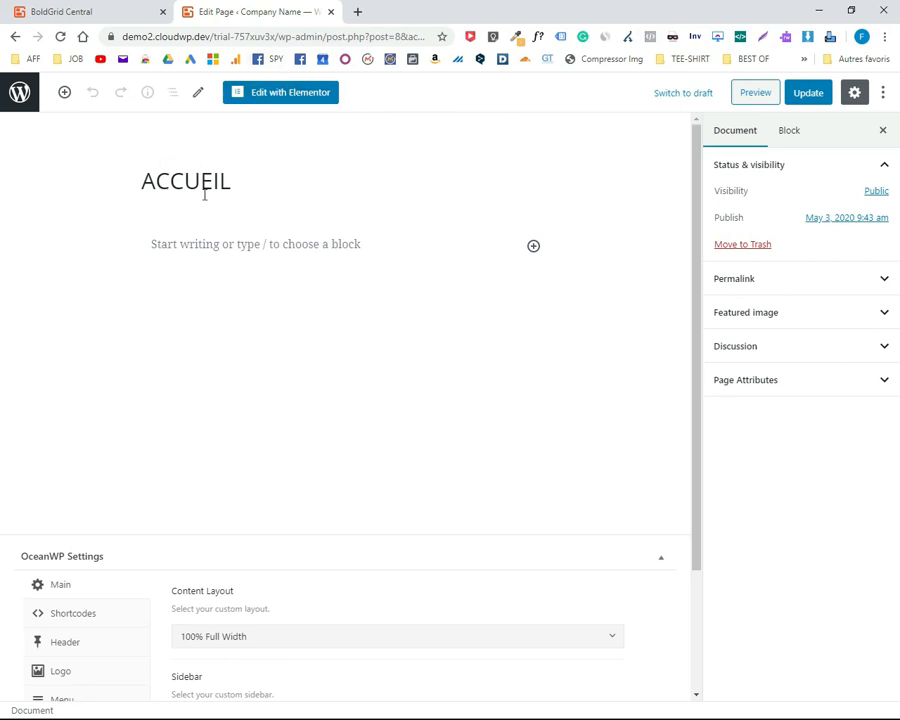
click(276, 94)
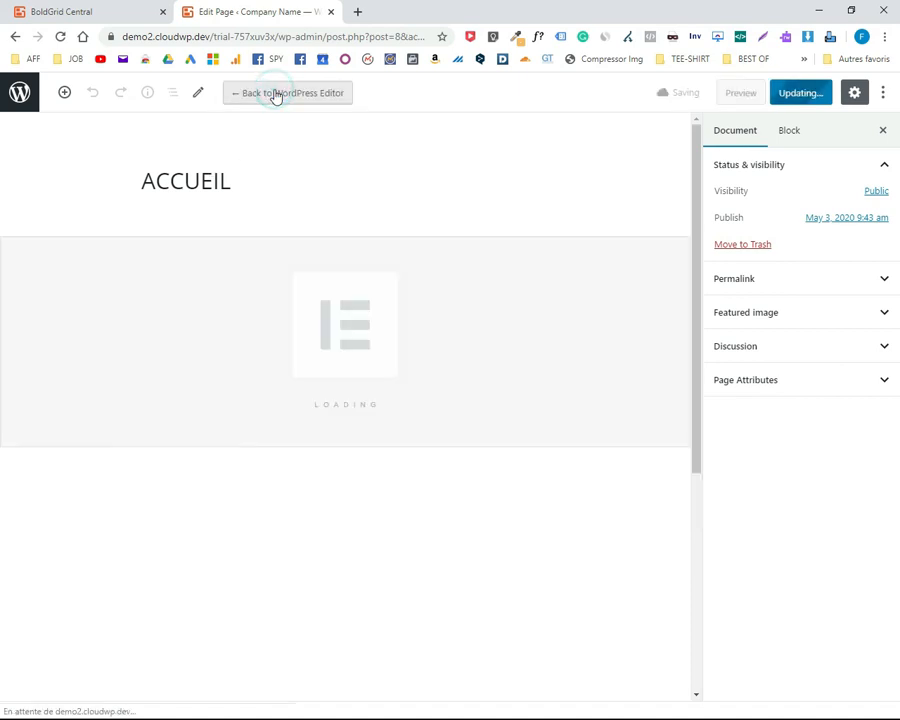